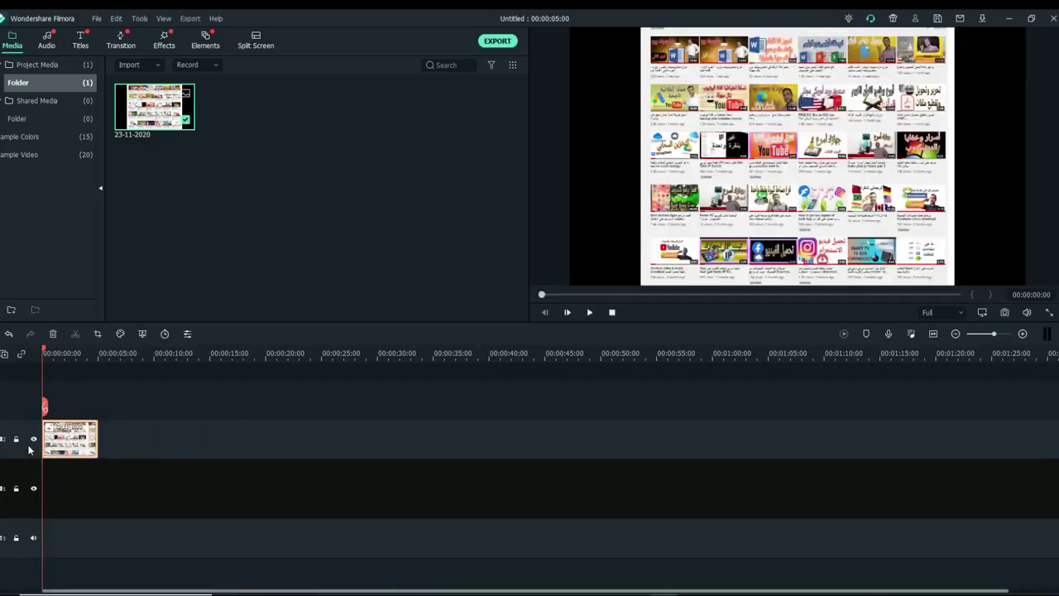
Stretch the image clip horizontally on both sides to fill the full width of the video frame and put the playhead at 00:00:02:00.
drag(45, 406, 53, 405)
click(728, 137)
drag(640, 155, 570, 152)
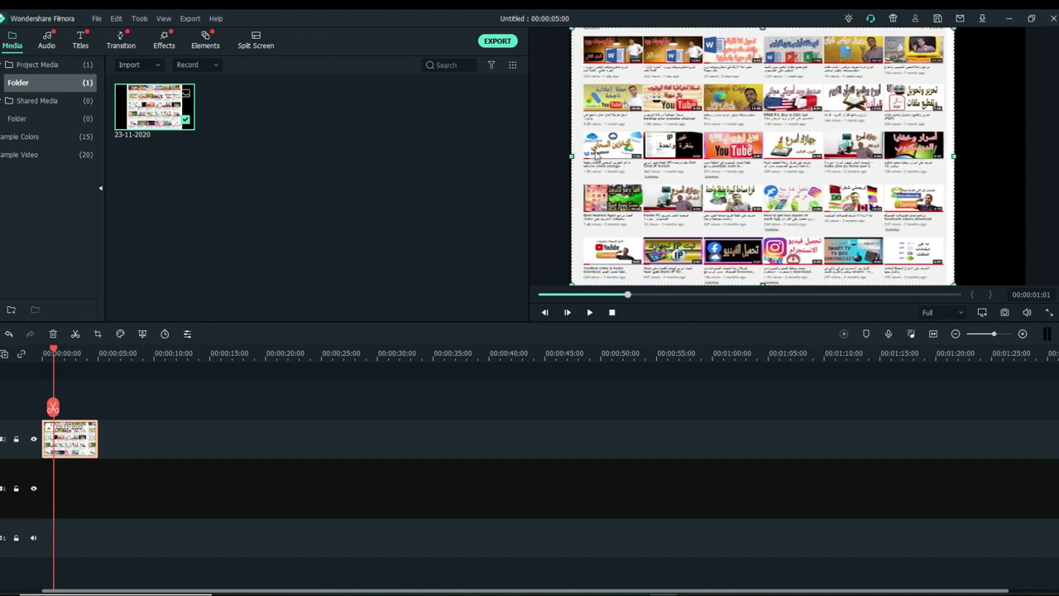
drag(953, 156, 1023, 163)
mouse_move(53, 406)
mouse_down()
mouse_move(37, 407)
mouse_move(73, 406)
mouse_move(64, 405)
mouse_up()
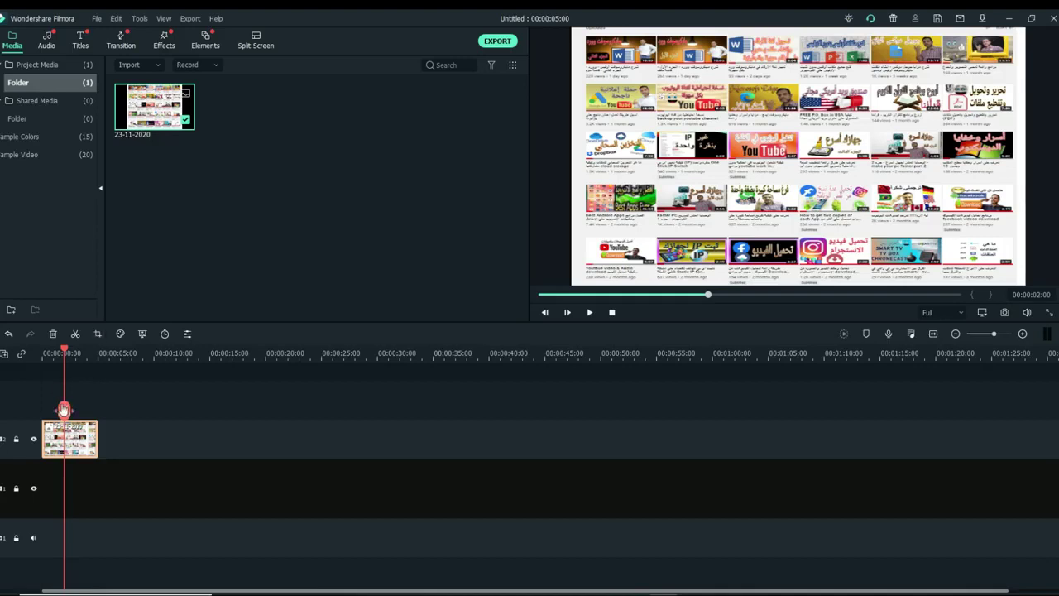
Crop the image in its original ratio to a central area of about 489 x 401 and apply the crop.
click(98, 334)
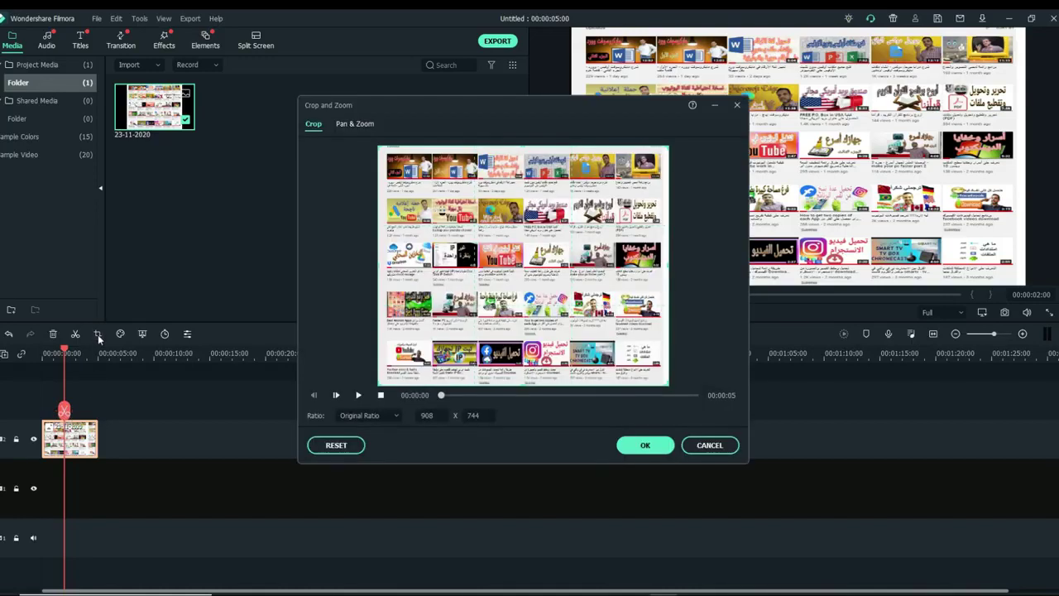
click(354, 125)
click(313, 124)
drag(379, 148, 437, 205)
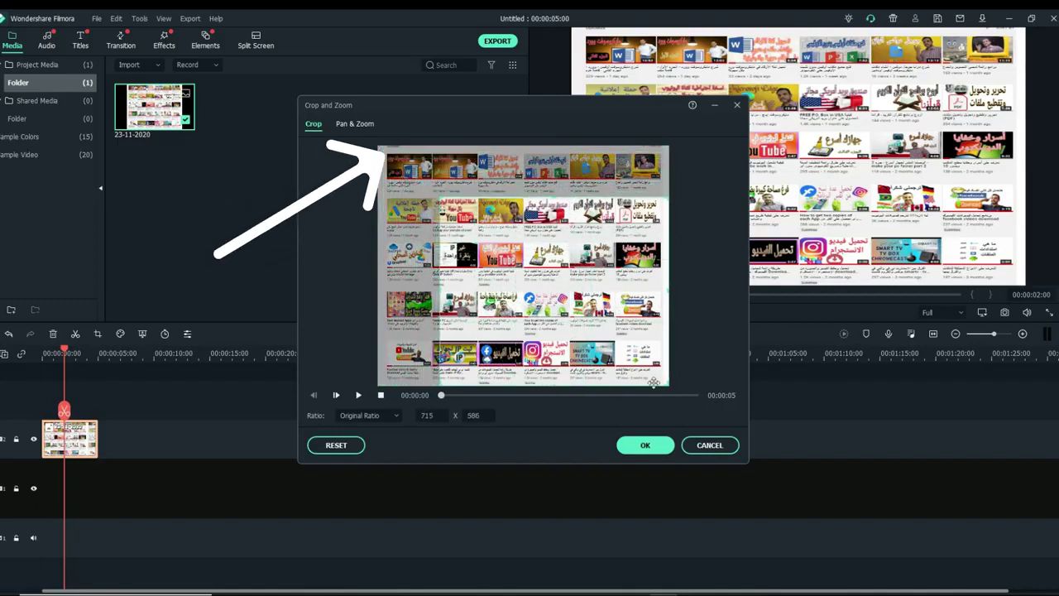
drag(657, 383, 597, 359)
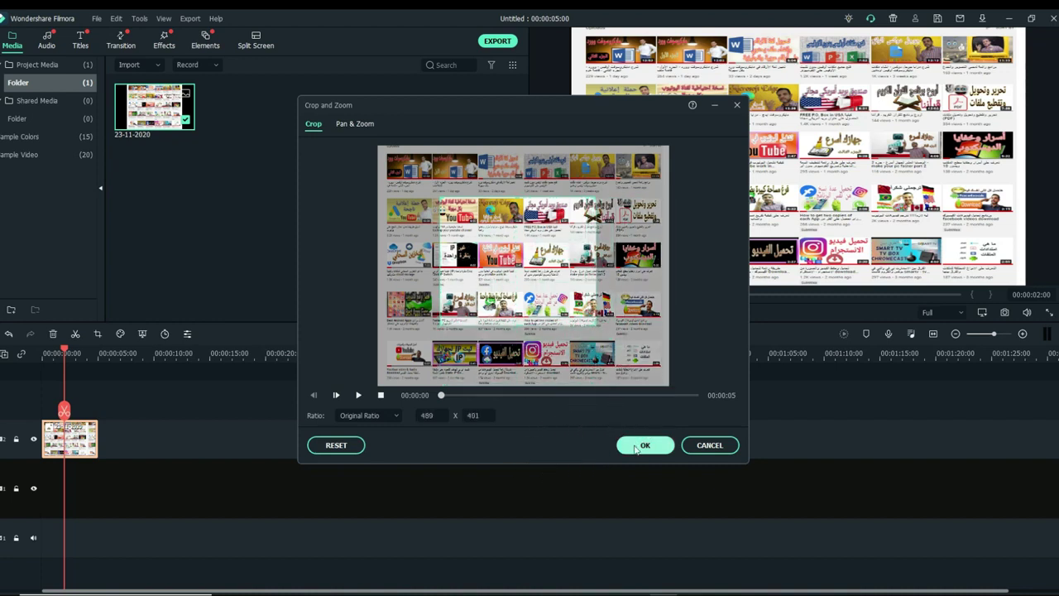
click(644, 445)
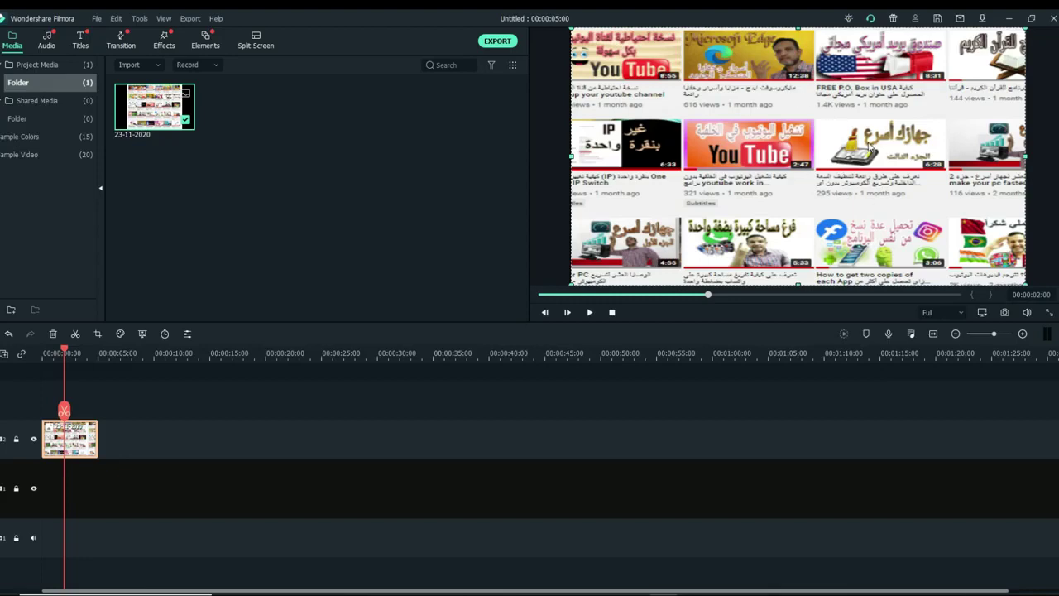
Change the crop ratio to Custom and crop to about 317 x 294 around the first four thumbnails in the image's upper-left corner.
click(97, 333)
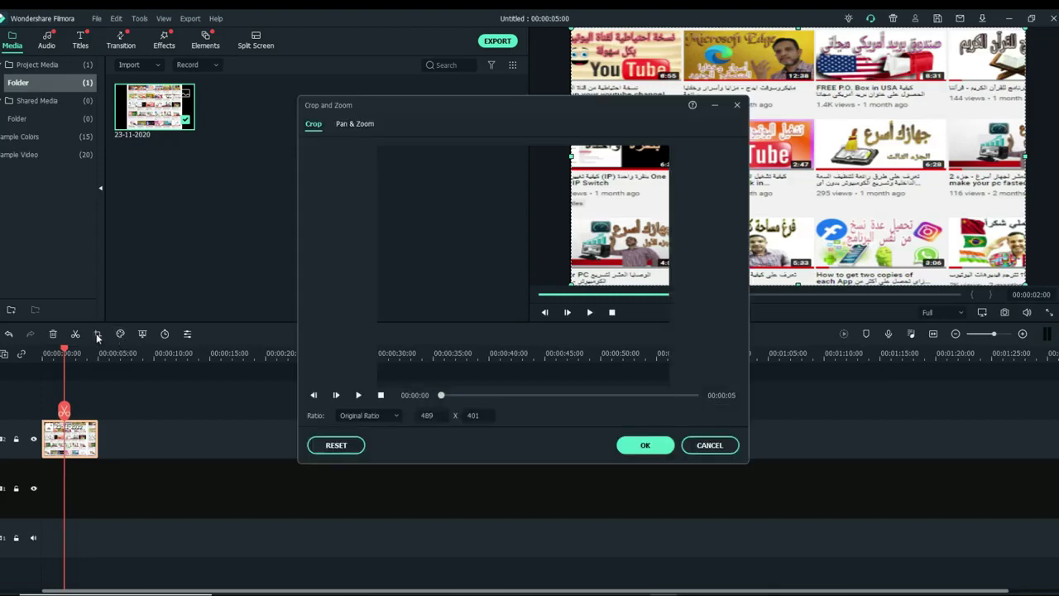
click(383, 416)
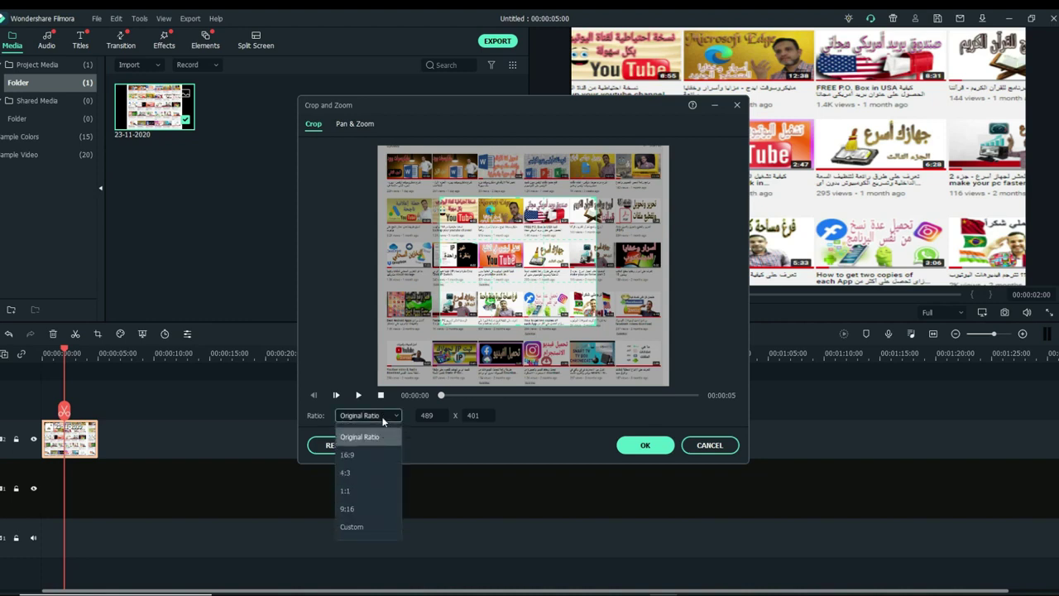
click(351, 527)
drag(437, 196, 370, 144)
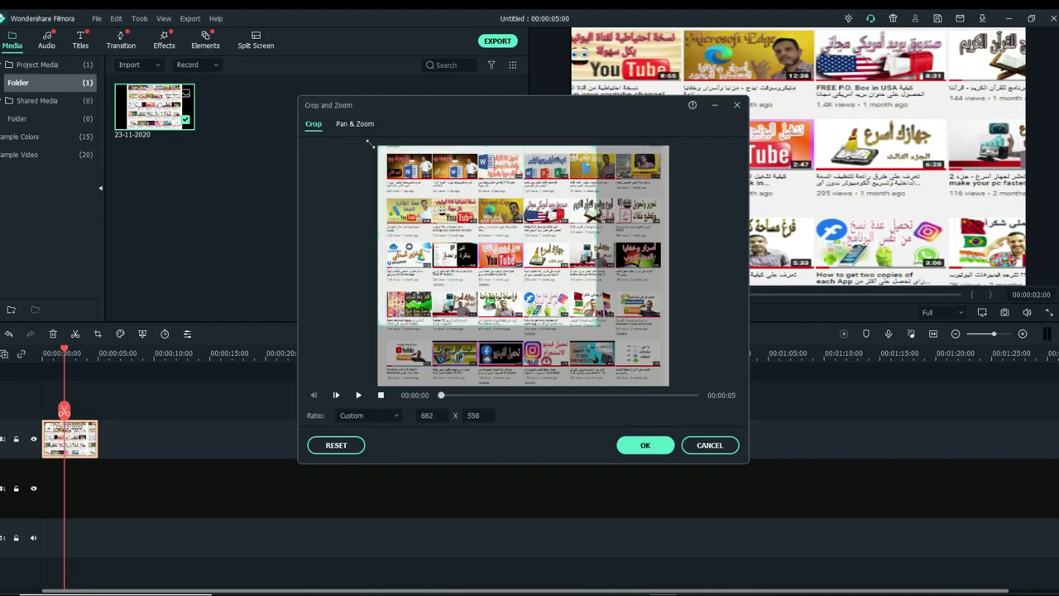
drag(597, 326, 479, 242)
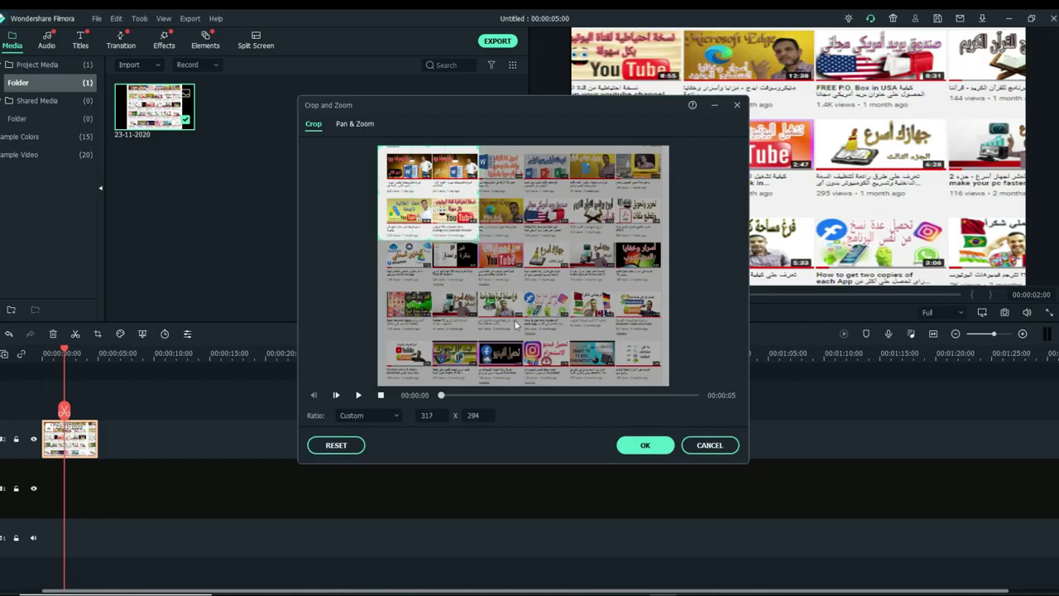
click(645, 447)
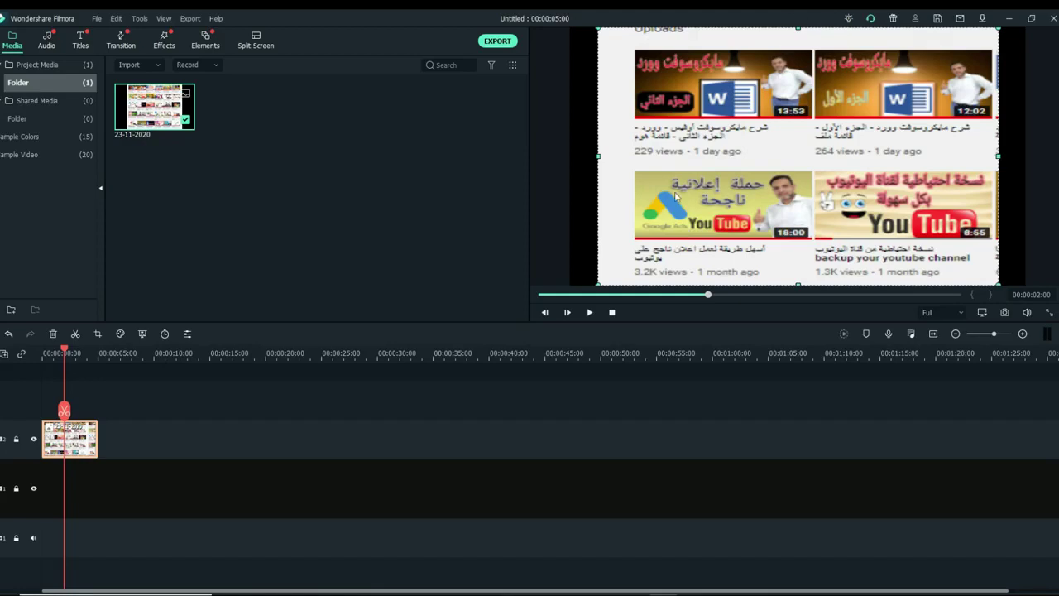
Expand the crop area to cover the full 908 x 744 image.
click(97, 334)
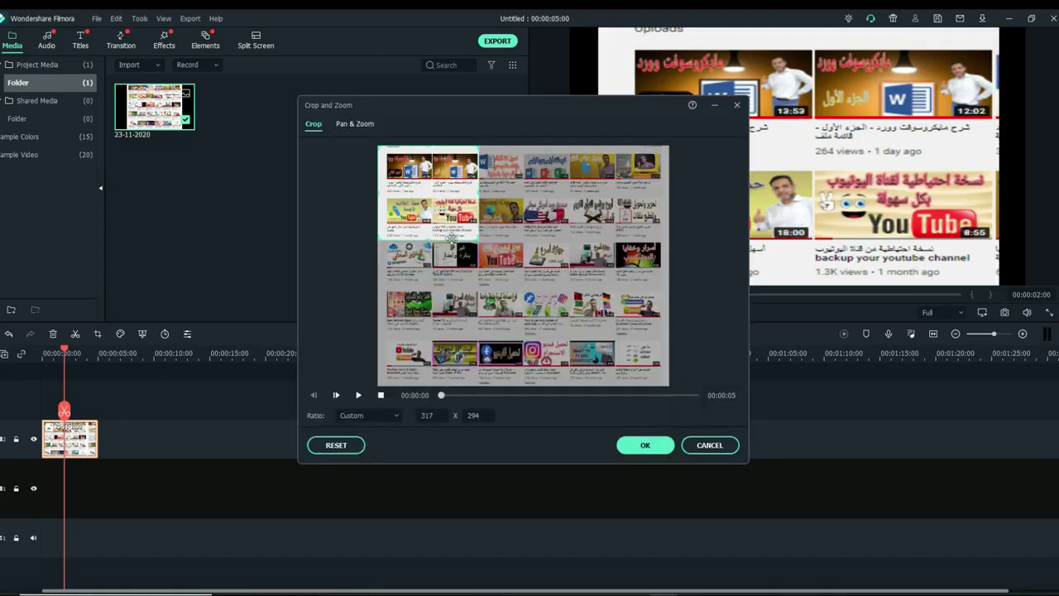
drag(478, 240, 671, 389)
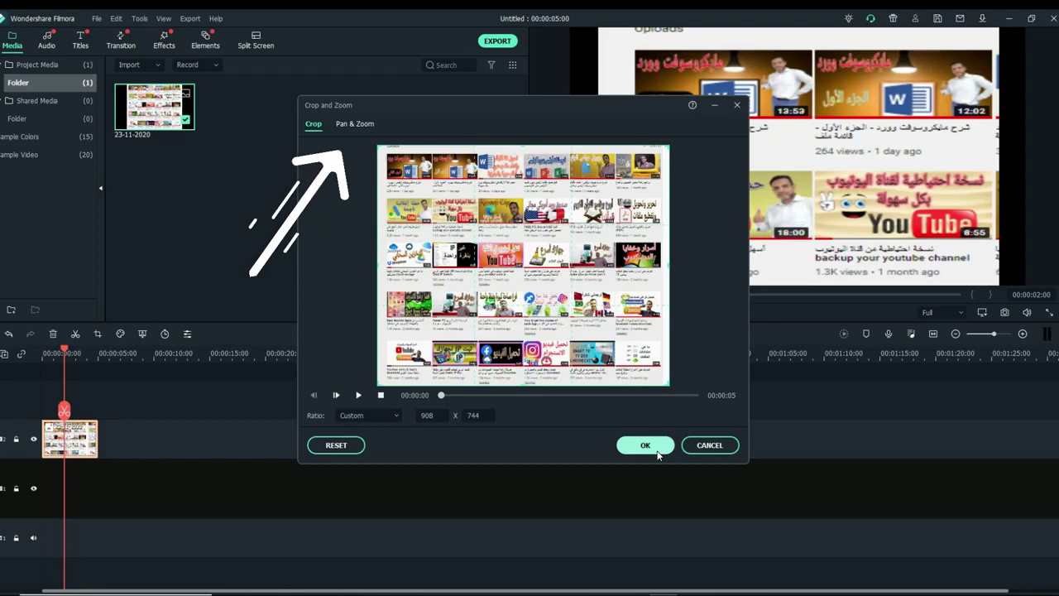
Apply a Pan & Zoom effect with the end frame enlarged to about 555 x 396 around the image's centre, and play it back.
click(354, 124)
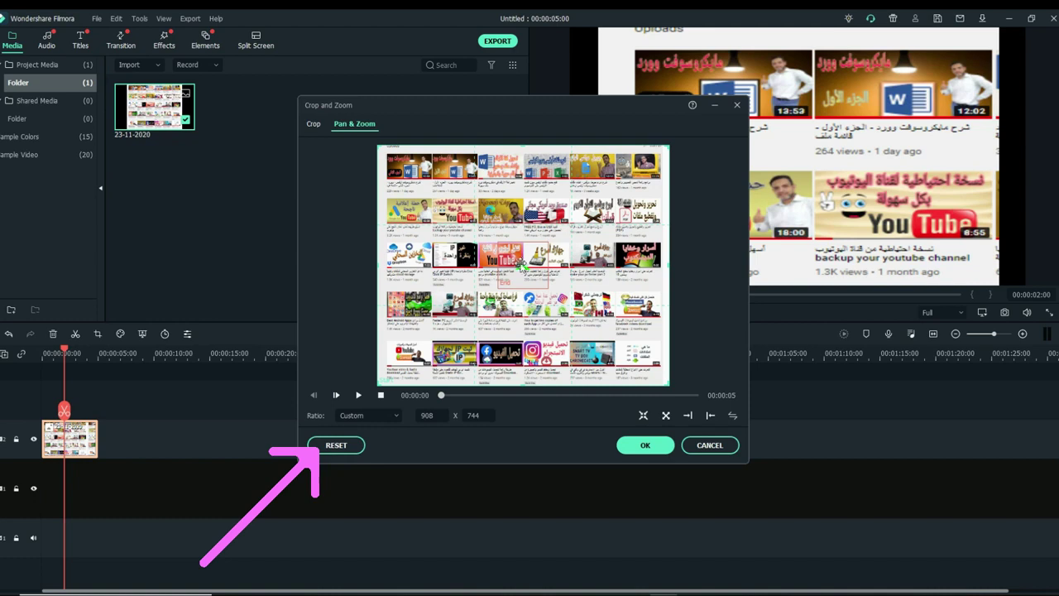
click(521, 265)
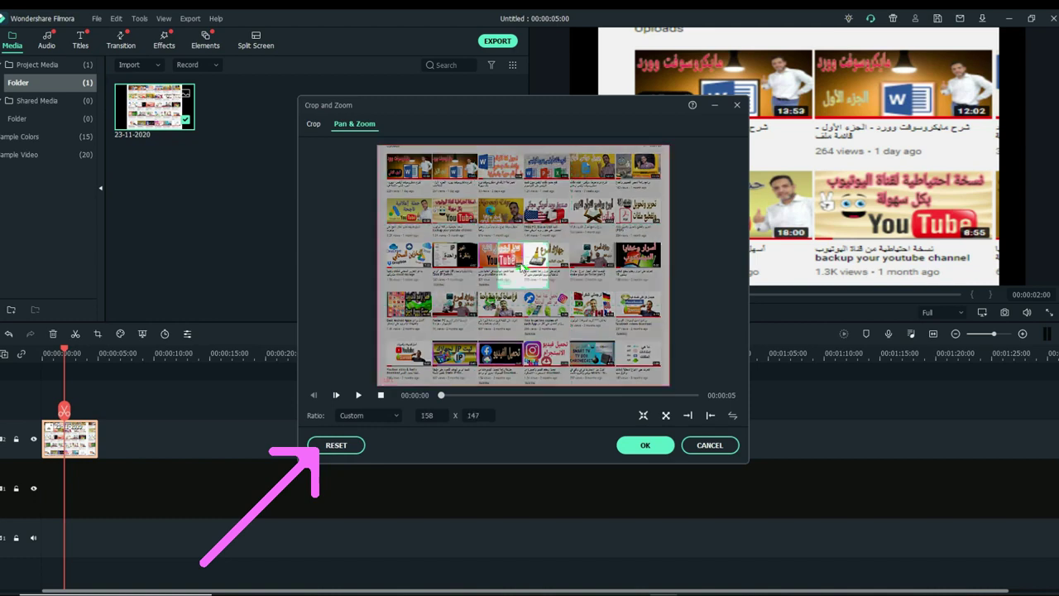
drag(498, 241, 432, 200)
drag(545, 287, 610, 331)
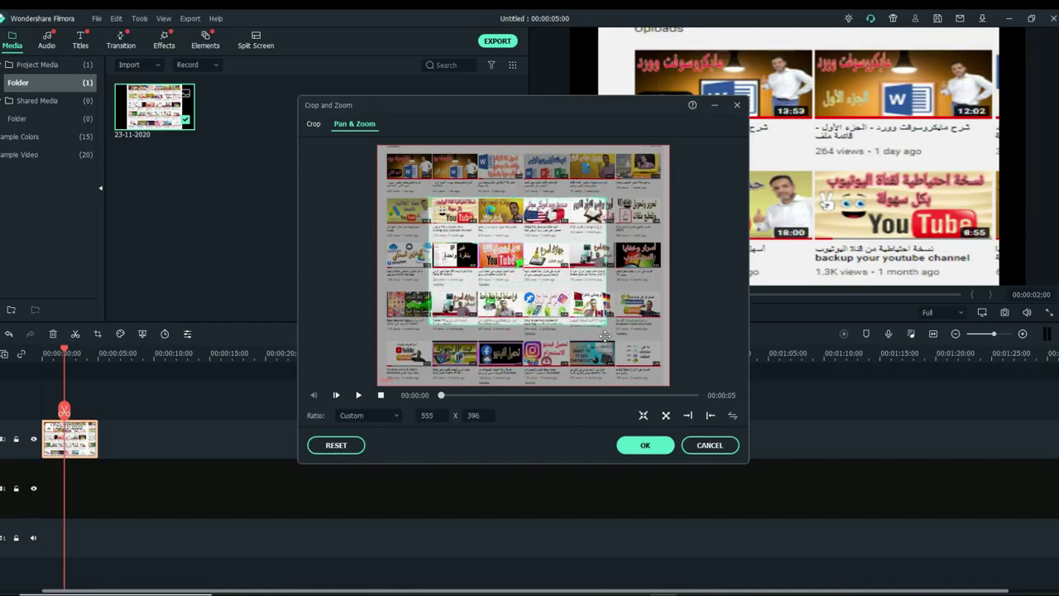
click(643, 448)
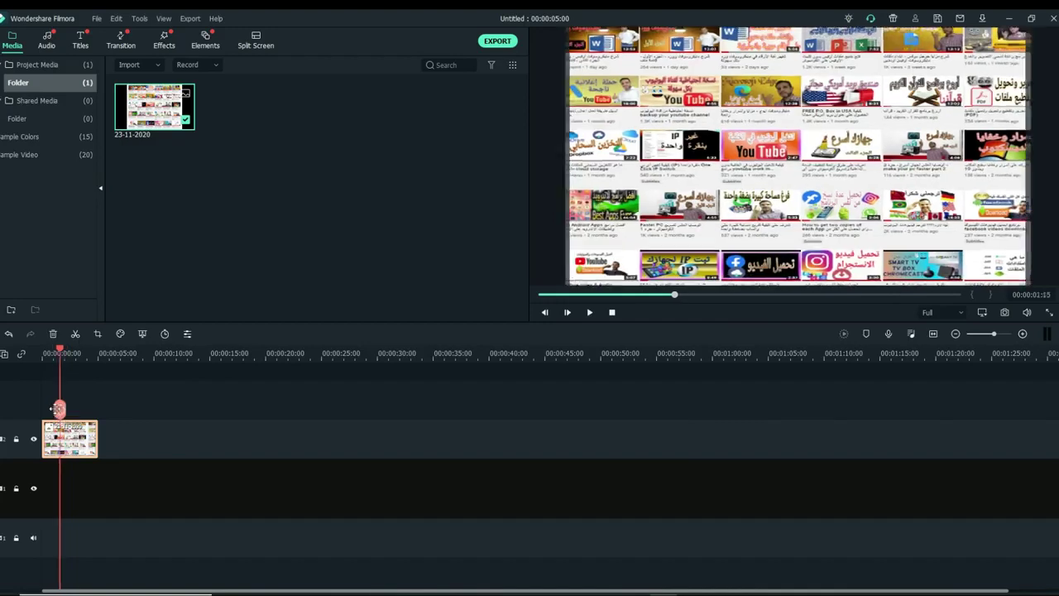
click(590, 312)
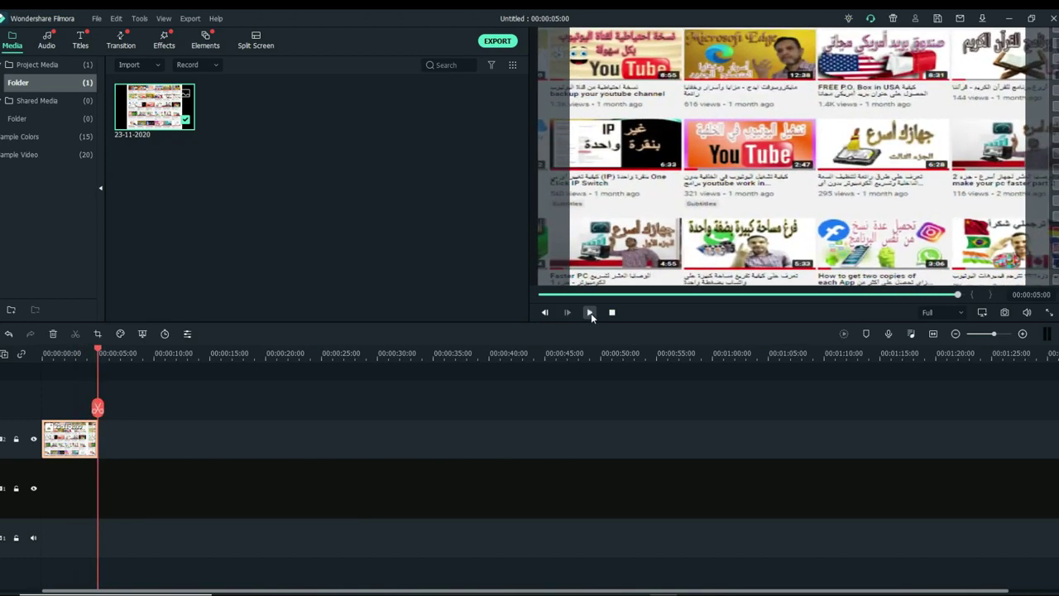
drag(94, 414, 43, 408)
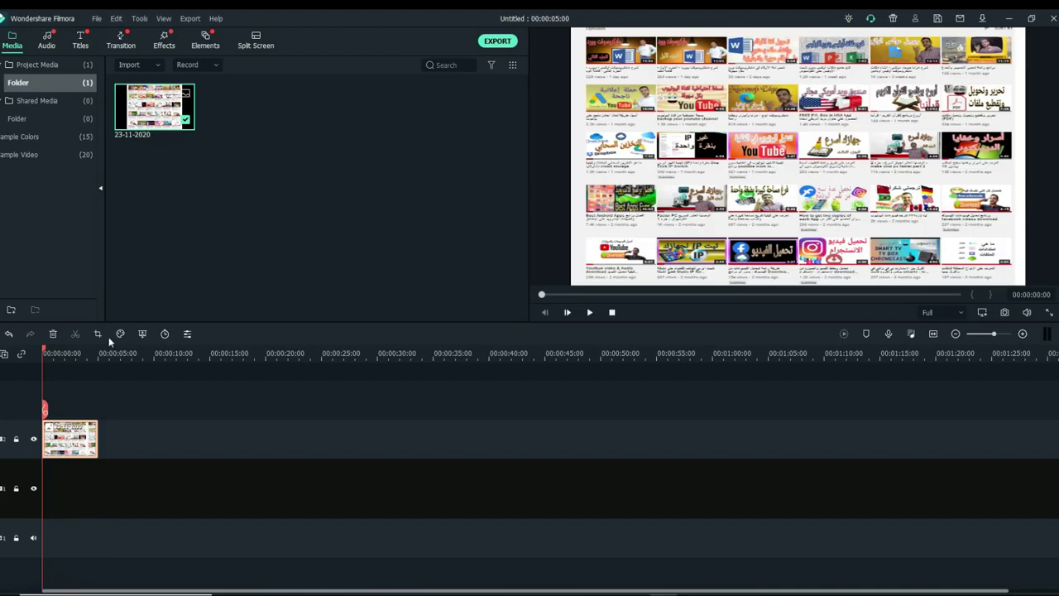
Move the Pan & Zoom end frame to the image's upper-right corner, apply it and preview the animation from the start.
click(97, 333)
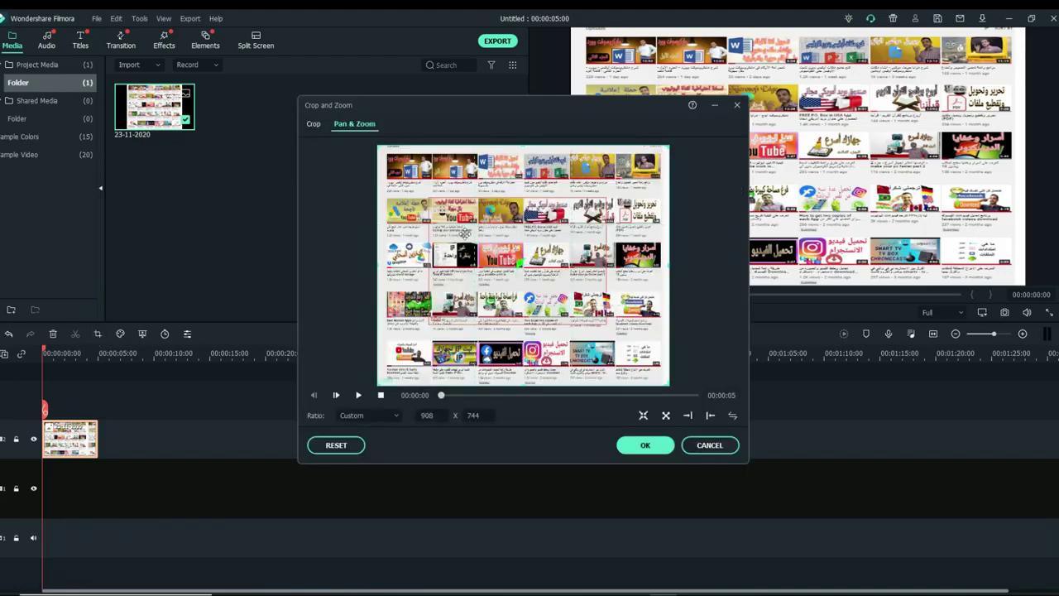
click(465, 235)
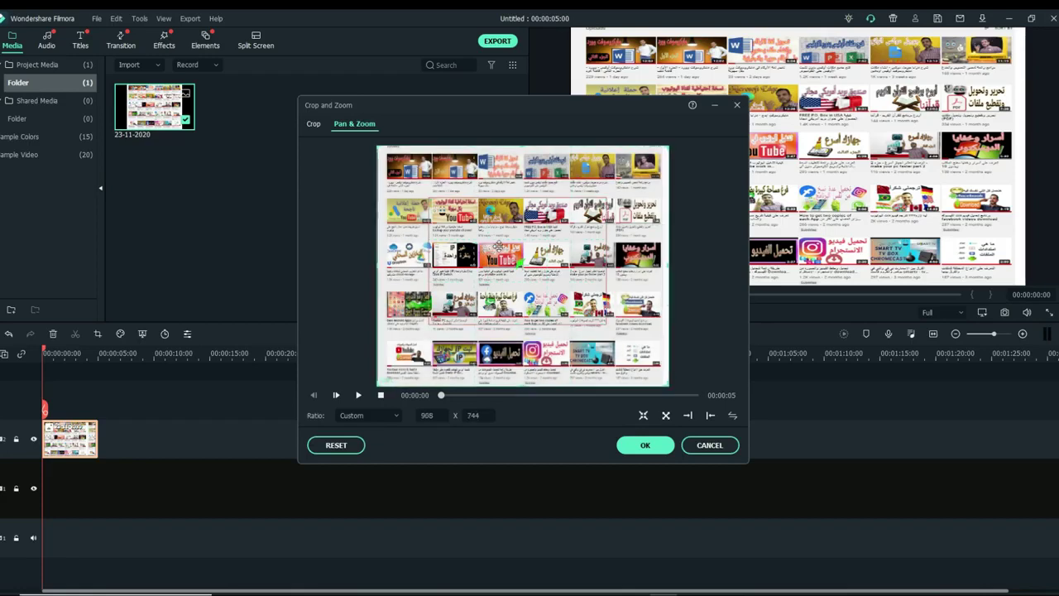
drag(530, 234, 591, 184)
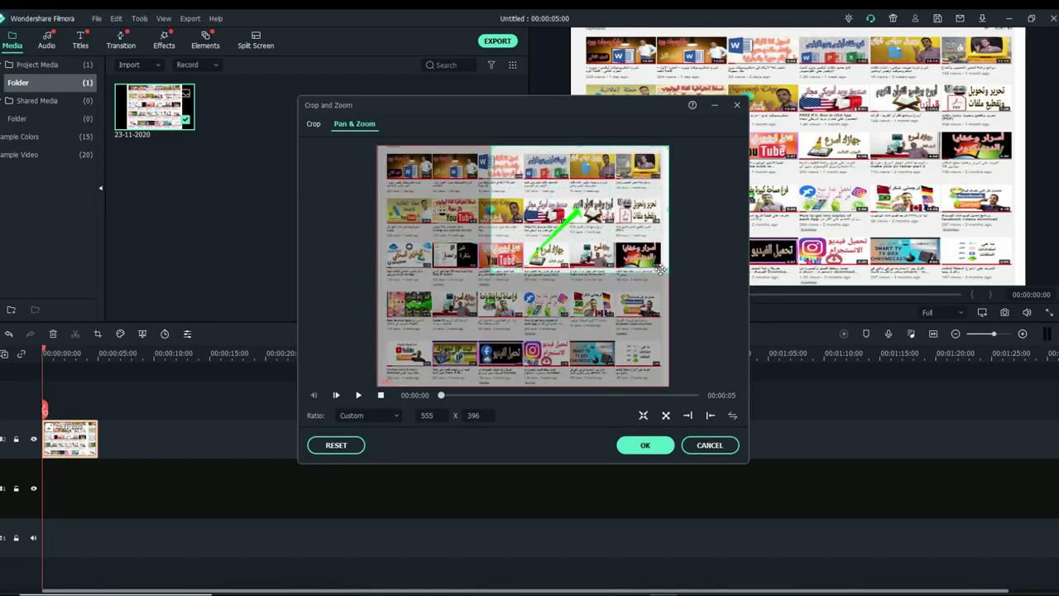
click(385, 376)
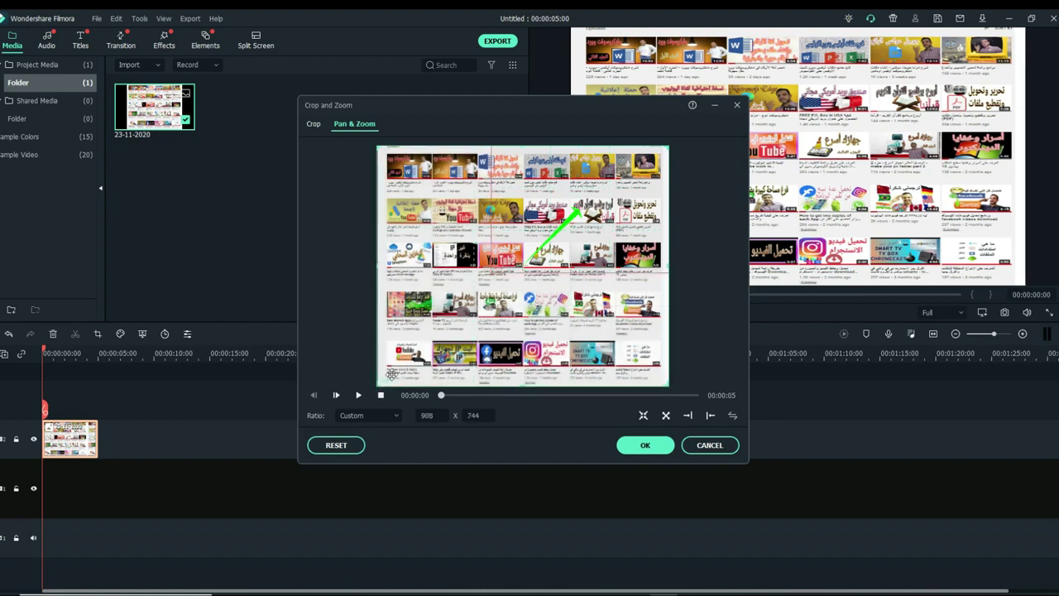
click(612, 199)
click(650, 445)
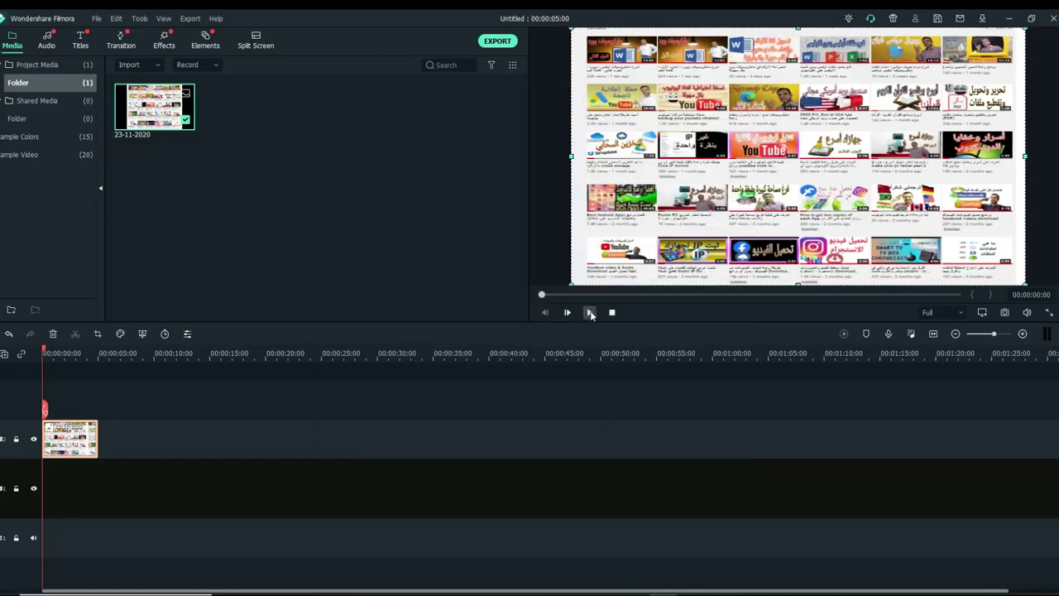
click(590, 312)
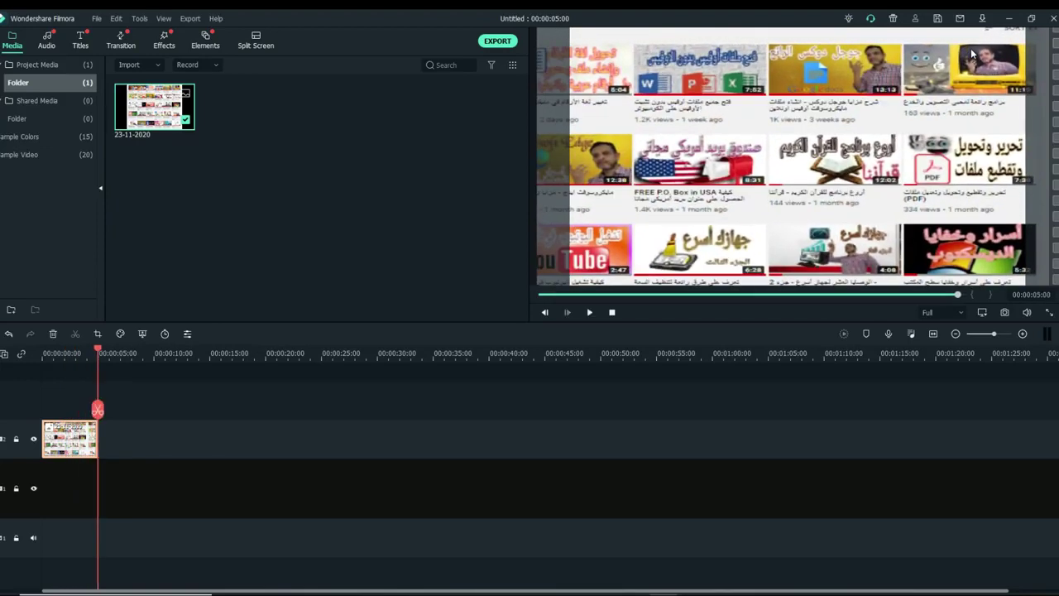
drag(106, 407, 31, 412)
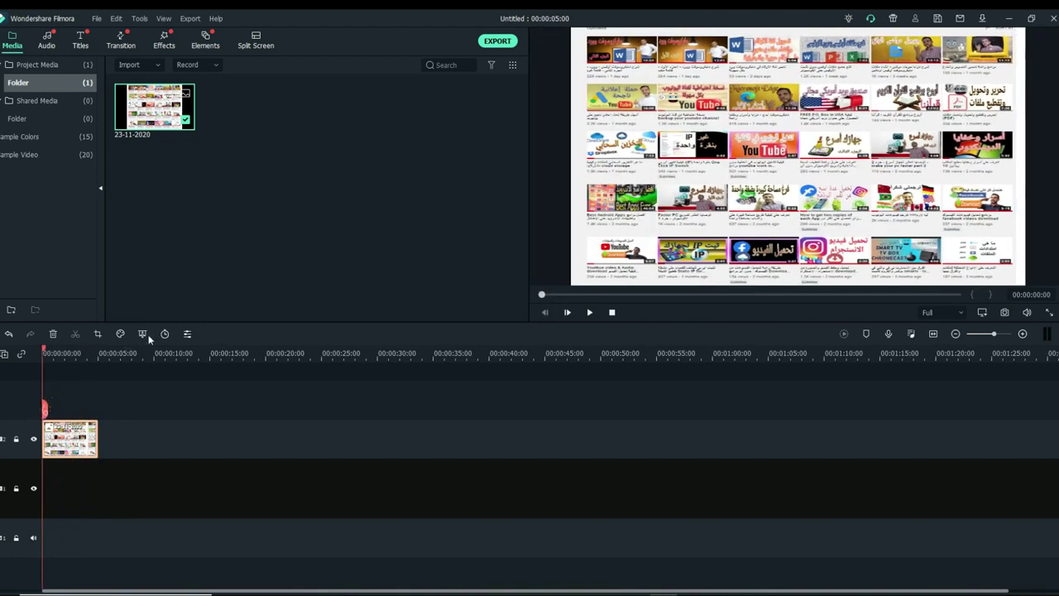
Extend the image clip on the timeline to a duration of 00:00:25:10 and play part of the zoom.
drag(99, 429, 324, 429)
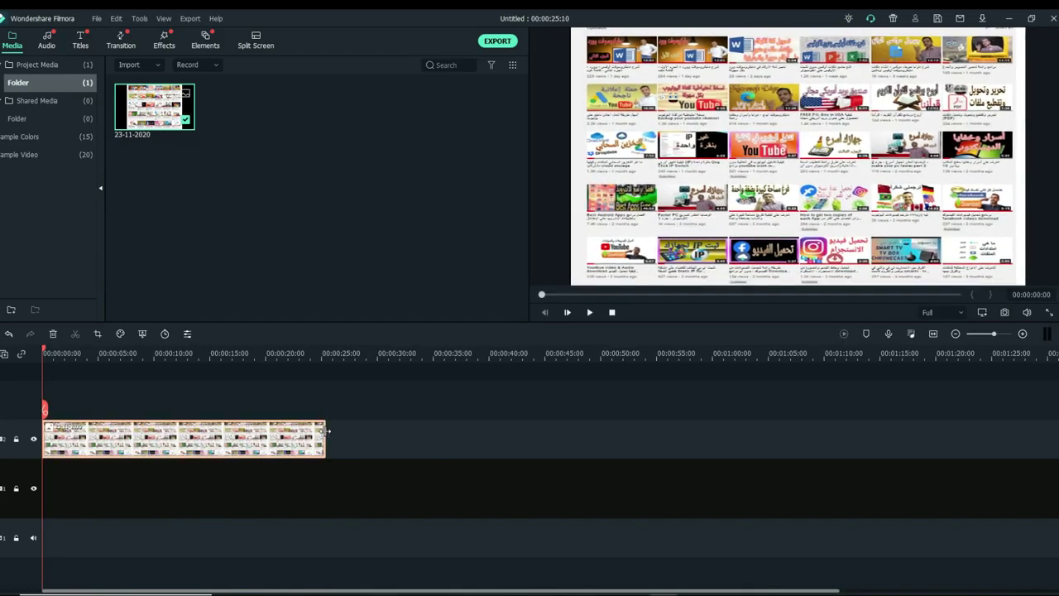
click(589, 312)
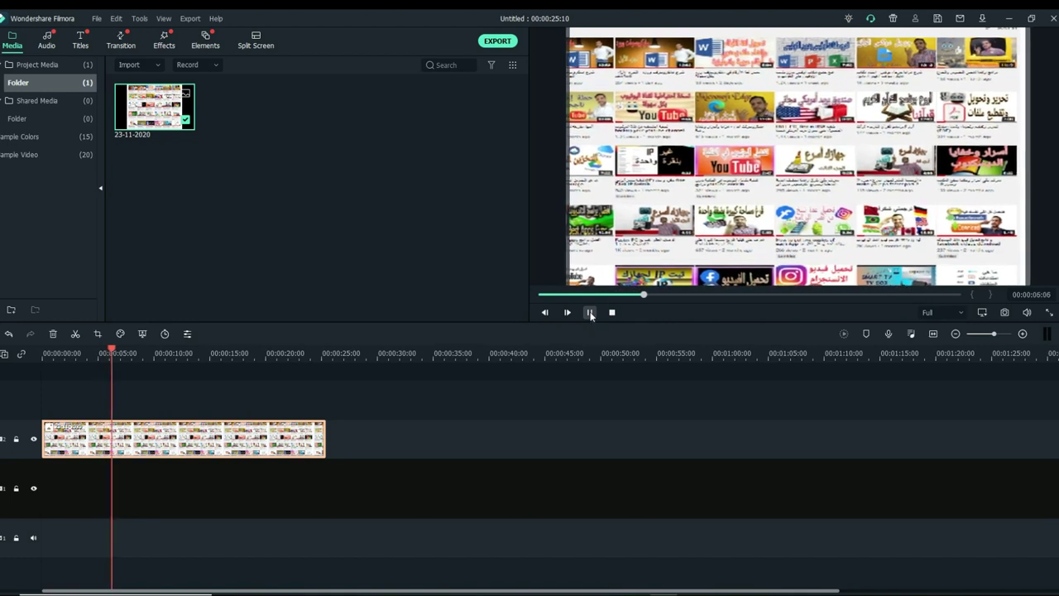
click(589, 313)
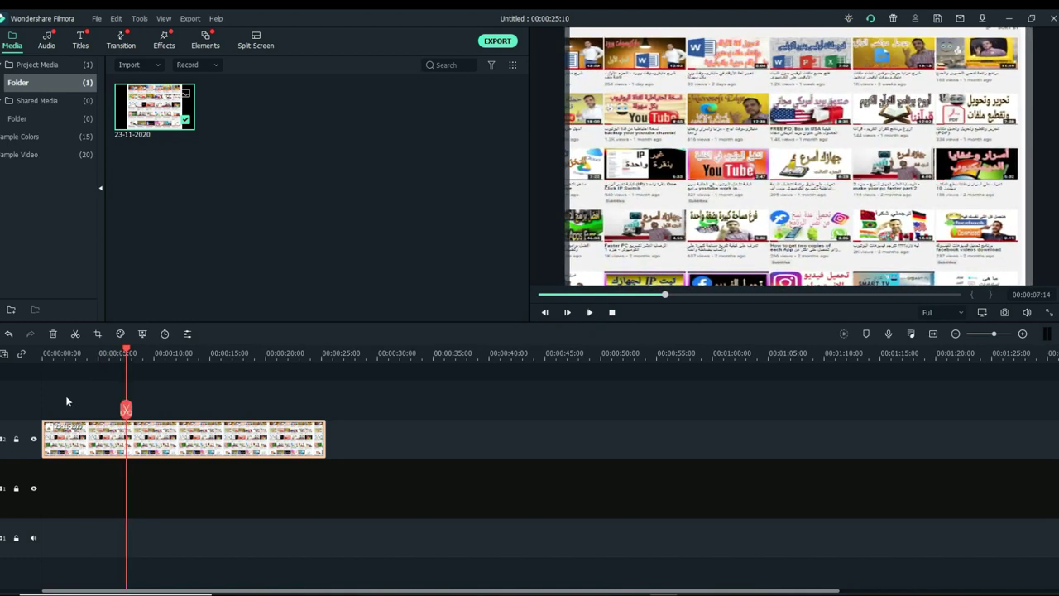
Split the image clip at 00:00:10:00 and play back across the cut.
drag(126, 409, 153, 411)
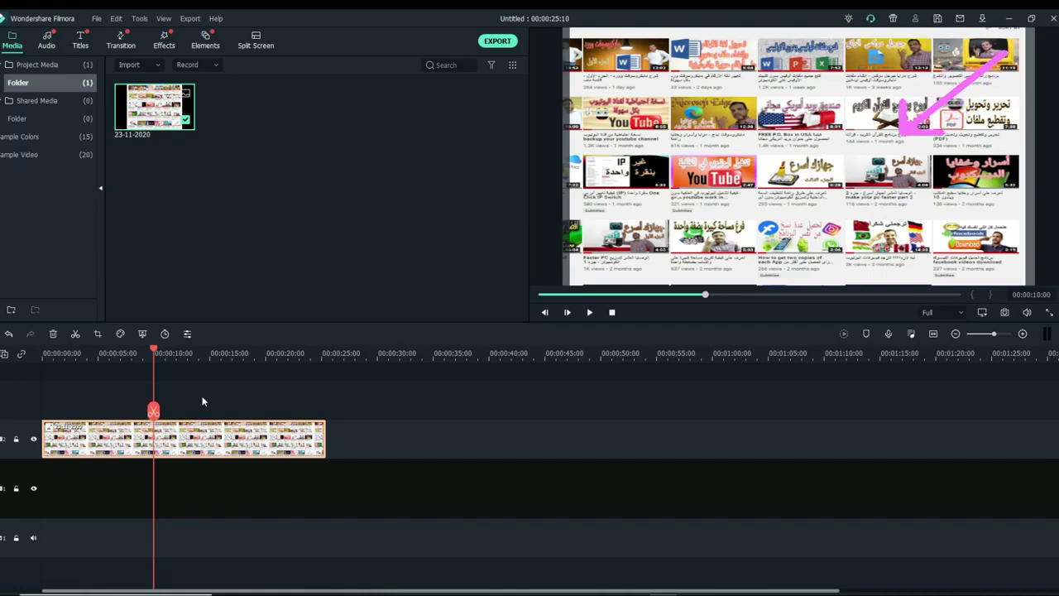
click(154, 411)
drag(154, 411, 77, 412)
click(588, 313)
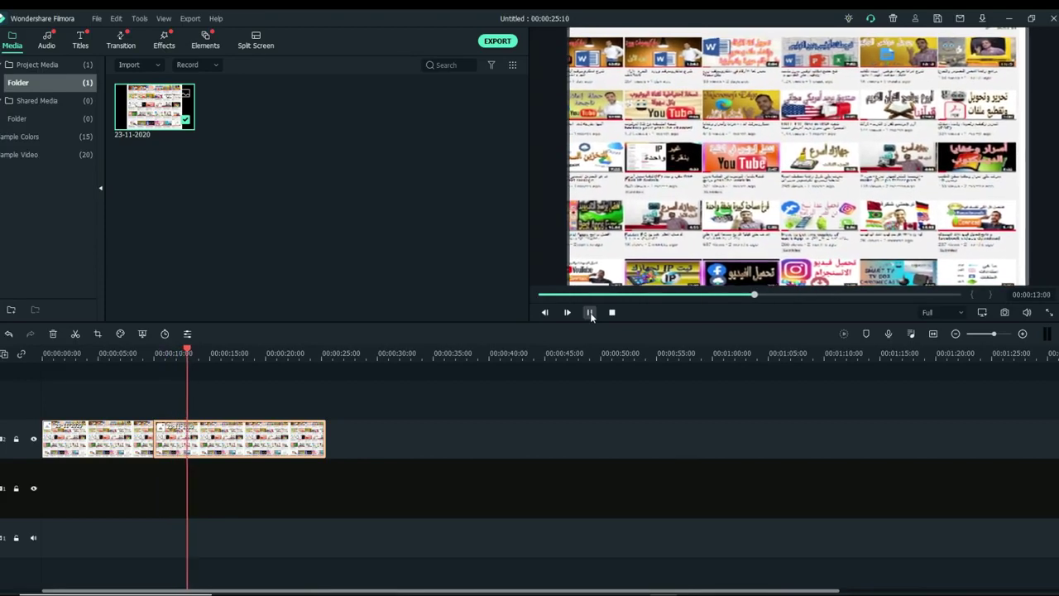
click(590, 312)
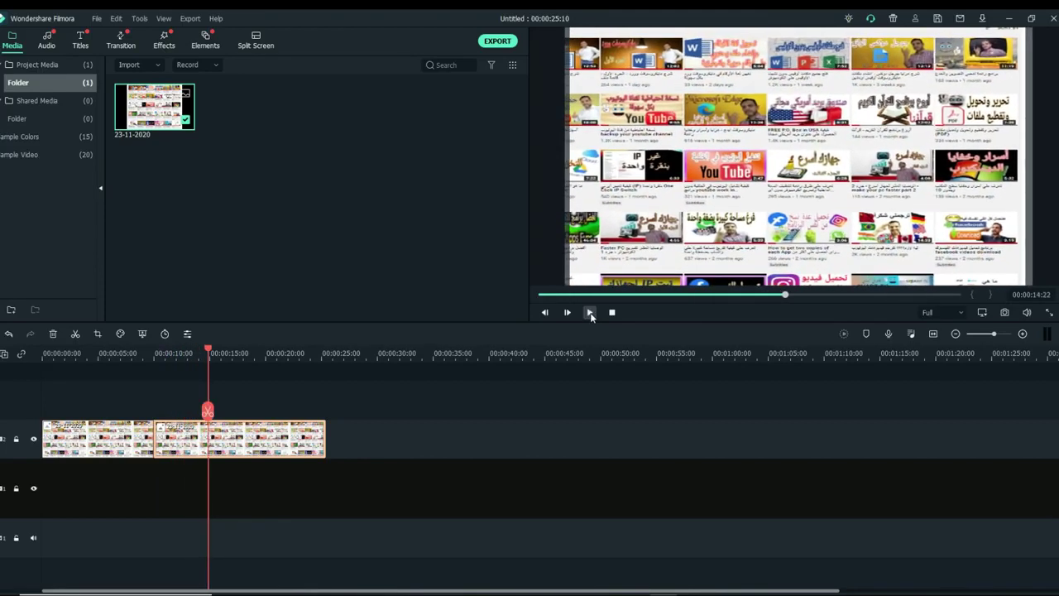
Nudge the second clip's image slightly to the right within the video frame and scrub the playhead back to 00:00:11:08.
drag(208, 411, 203, 412)
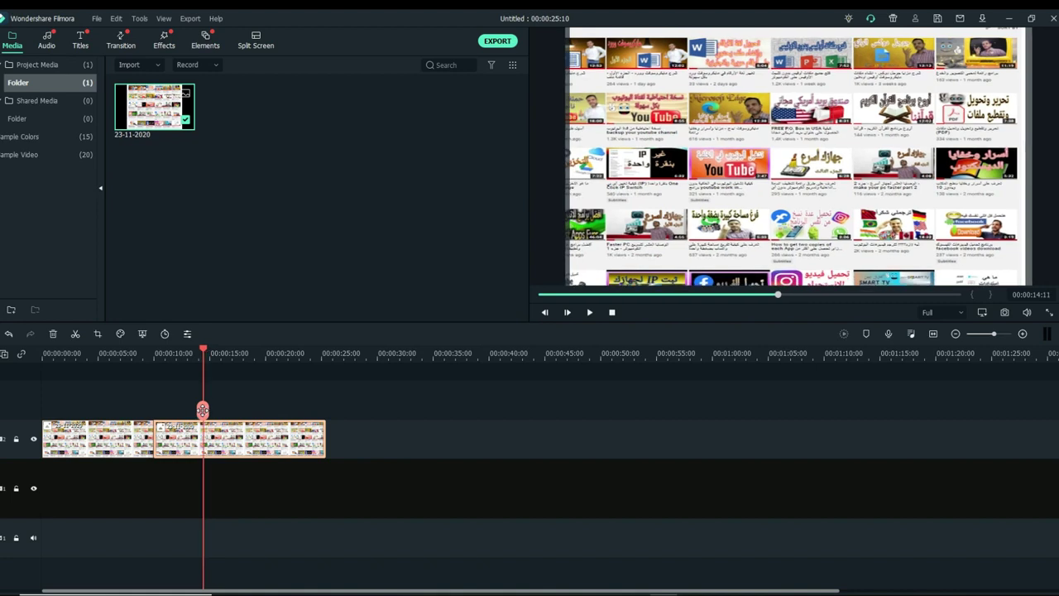
drag(963, 51, 972, 54)
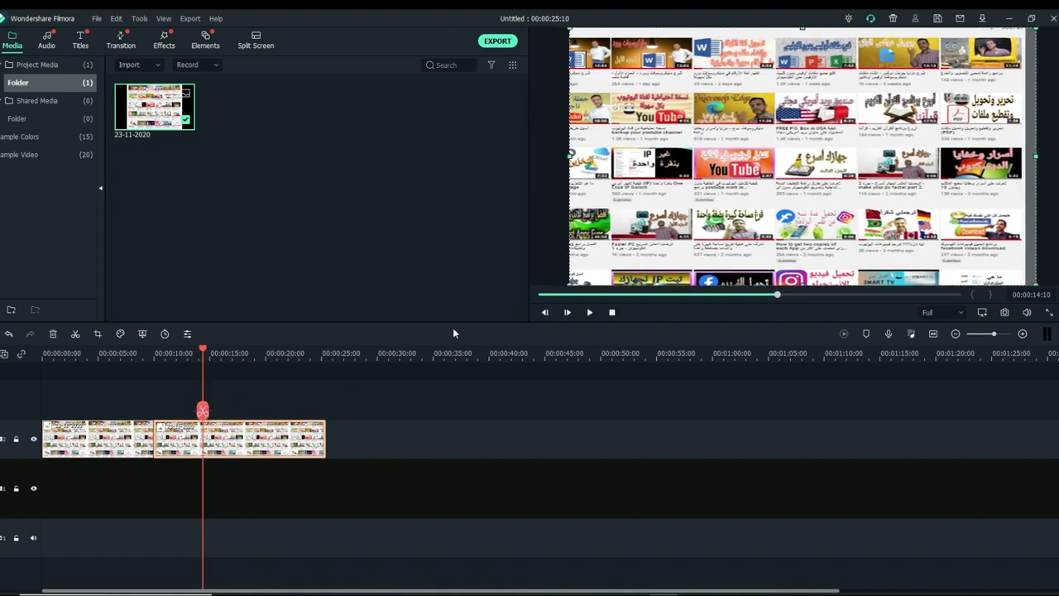
drag(211, 407, 168, 411)
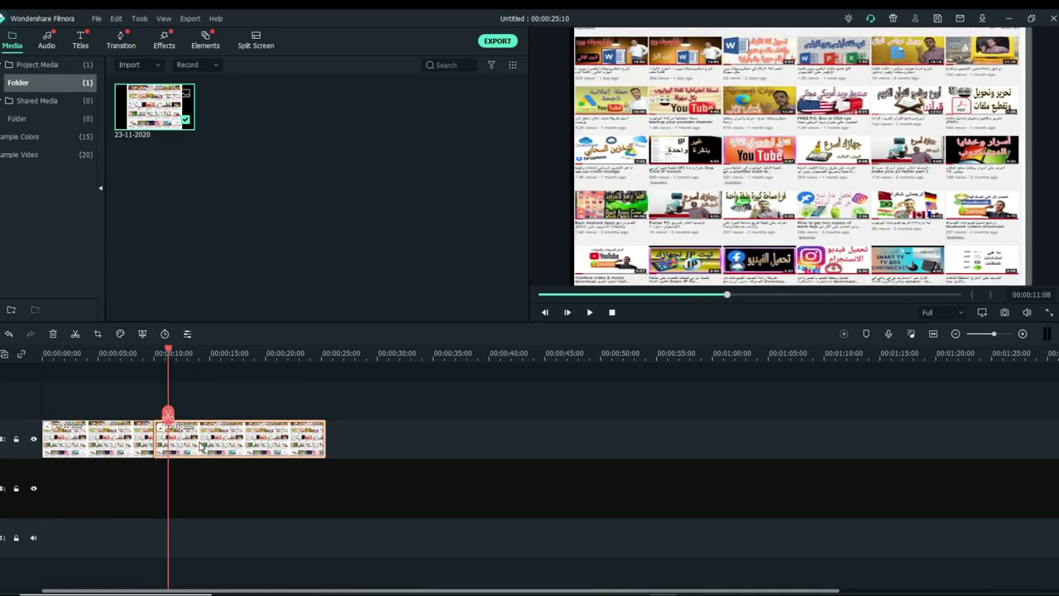
Swap the Pan & Zoom start and end frames of the second image clip, apply it and play back the zoom-out.
click(96, 335)
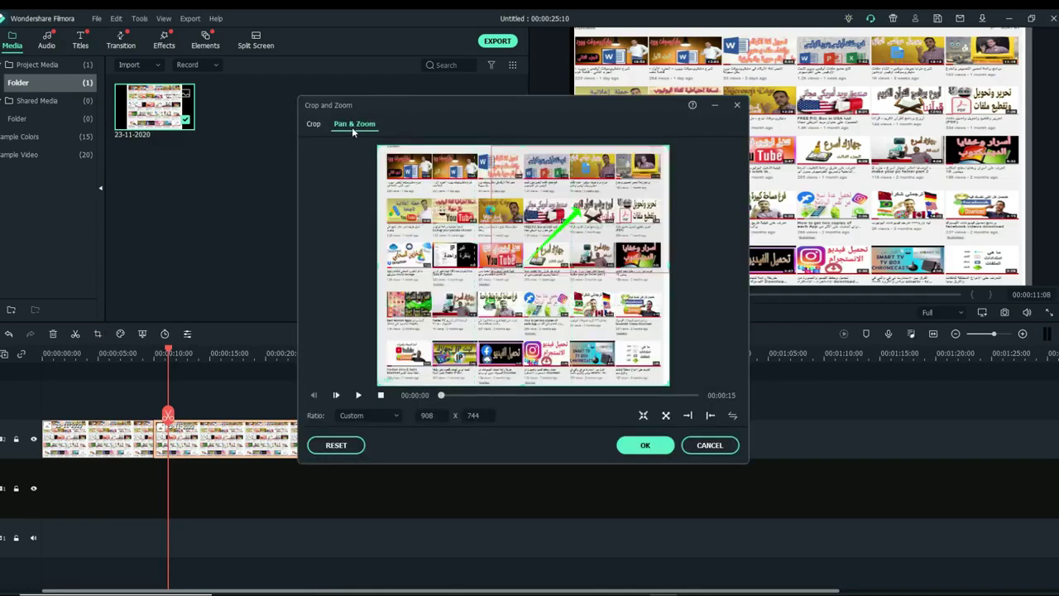
click(733, 417)
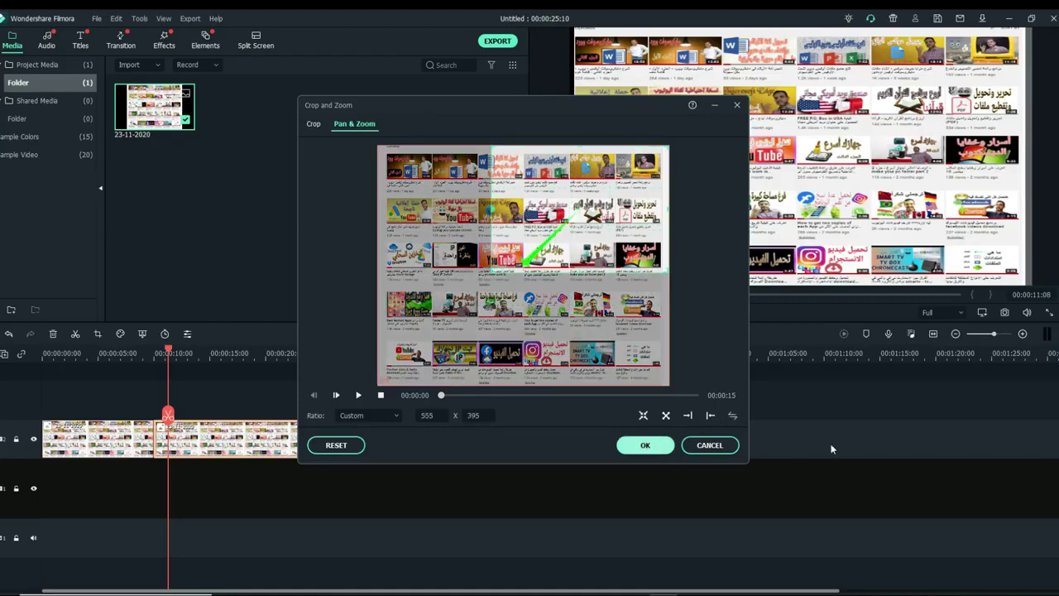
click(645, 445)
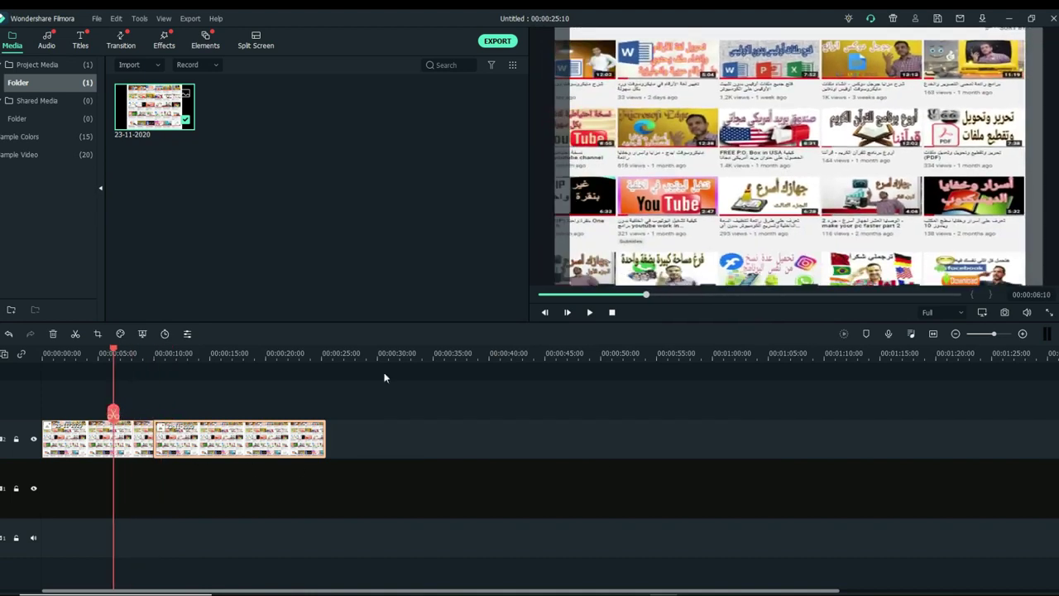
click(591, 313)
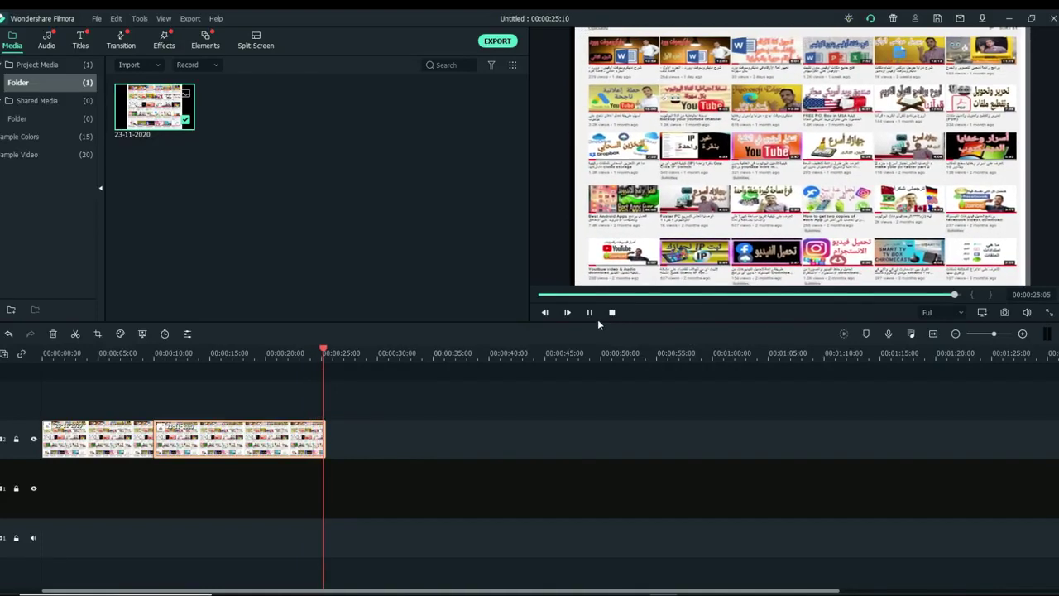
Review the second clip's Pan & Zoom start and end frames and return the playhead to 00:00:10:12.
click(98, 336)
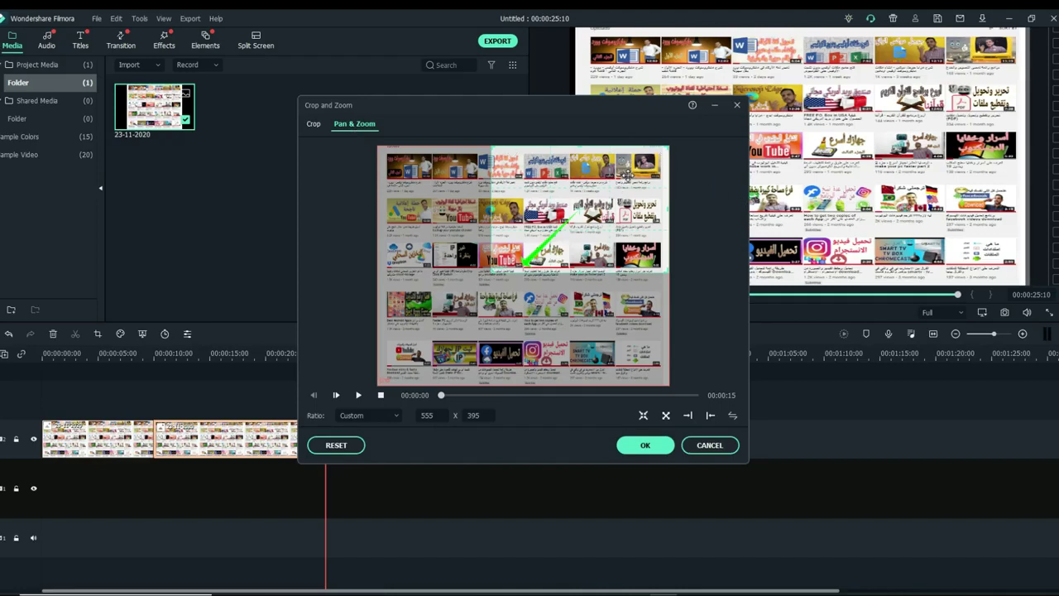
drag(659, 169, 656, 159)
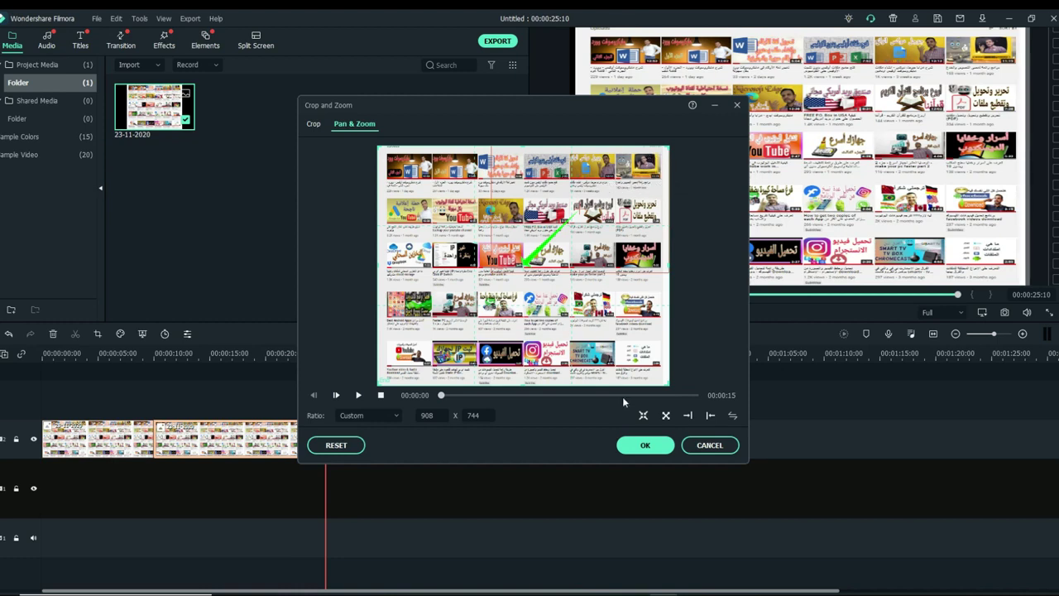
click(645, 446)
drag(323, 426, 158, 427)
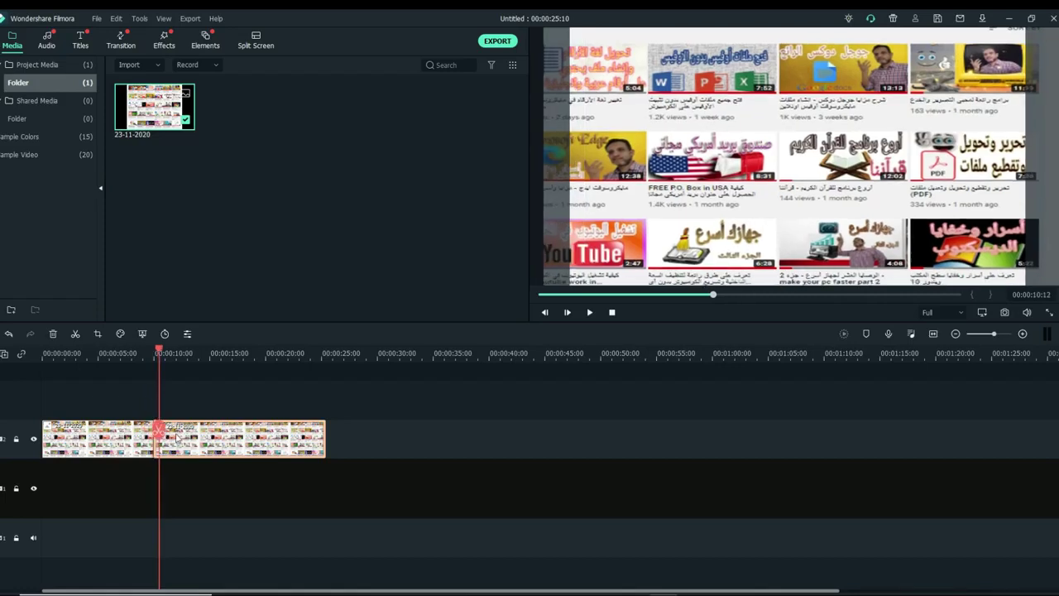
Resize the second clip's Pan & Zoom end frame to 492 x 398 in the image's upper-left corner, apply it and preview the pan.
click(98, 334)
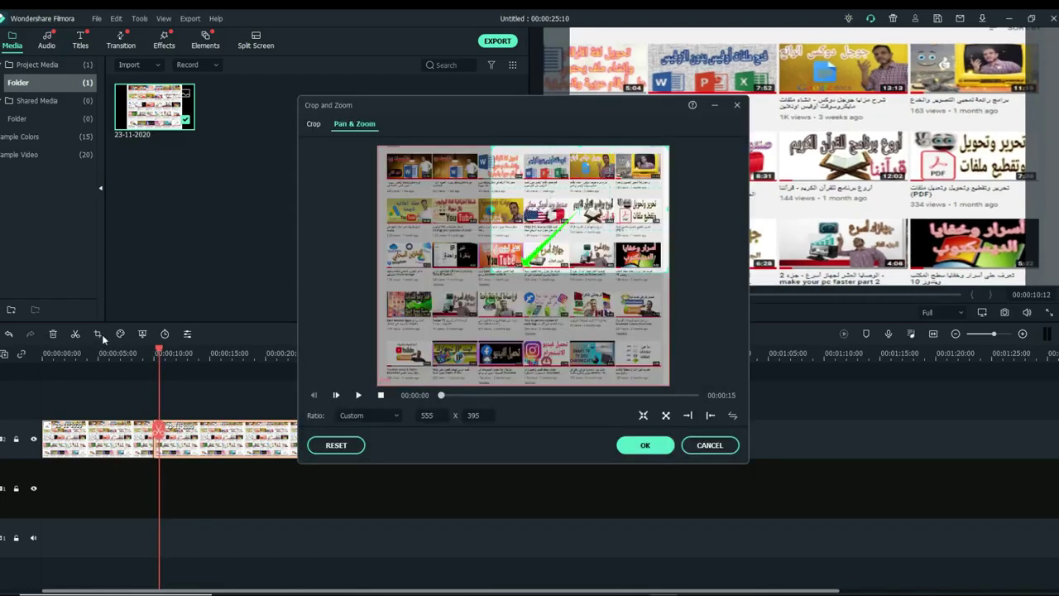
click(603, 188)
click(608, 185)
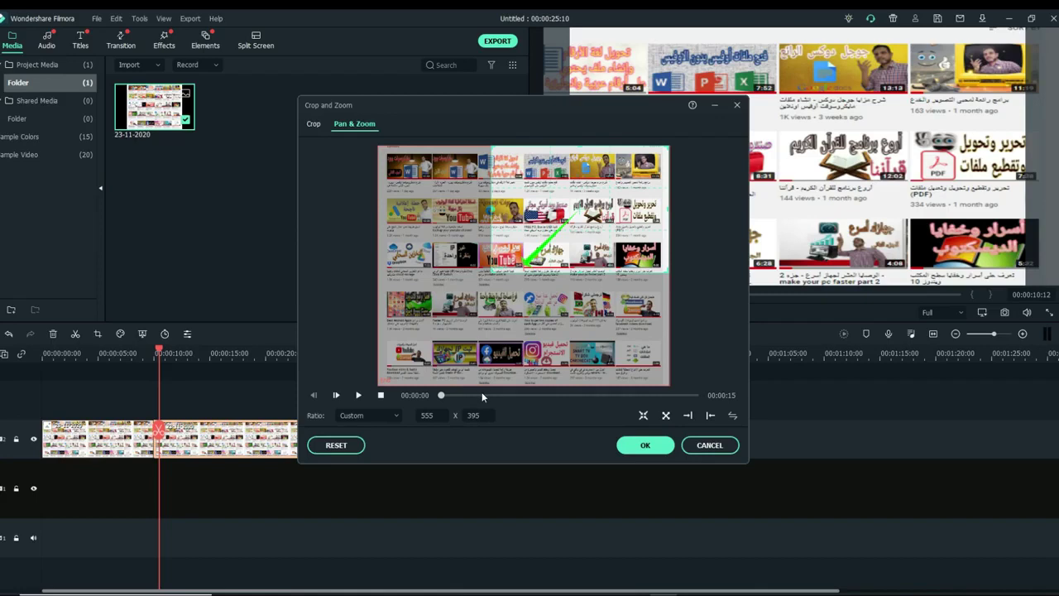
click(424, 323)
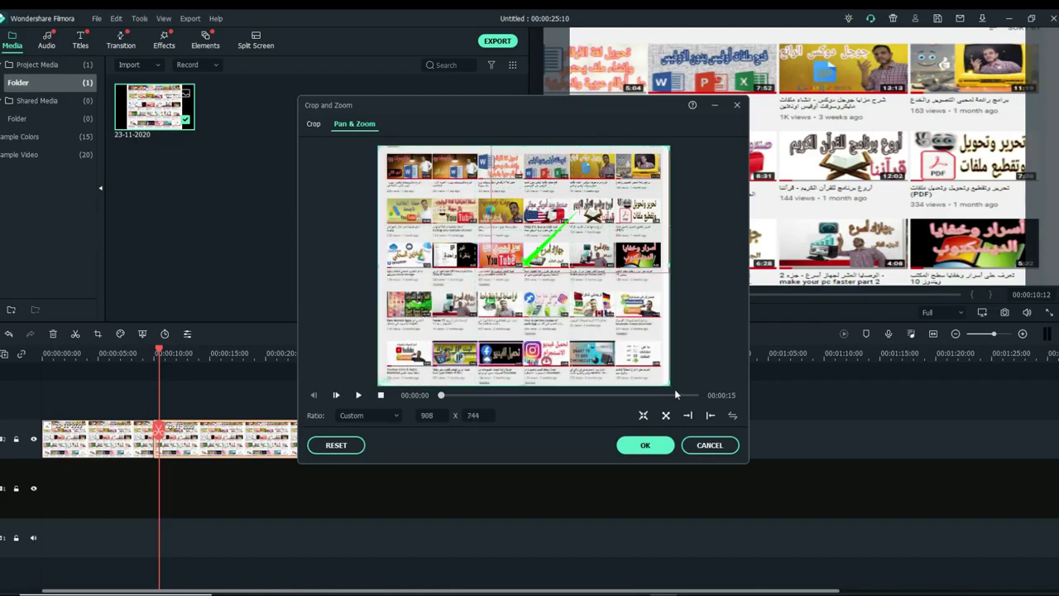
drag(670, 391, 533, 272)
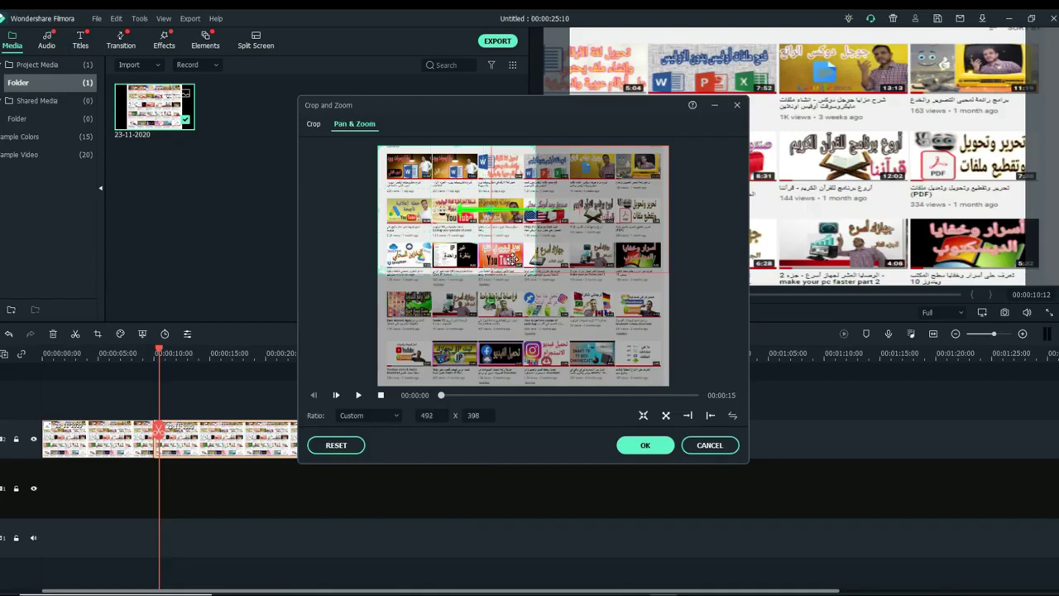
click(646, 446)
drag(159, 430, 131, 430)
click(590, 313)
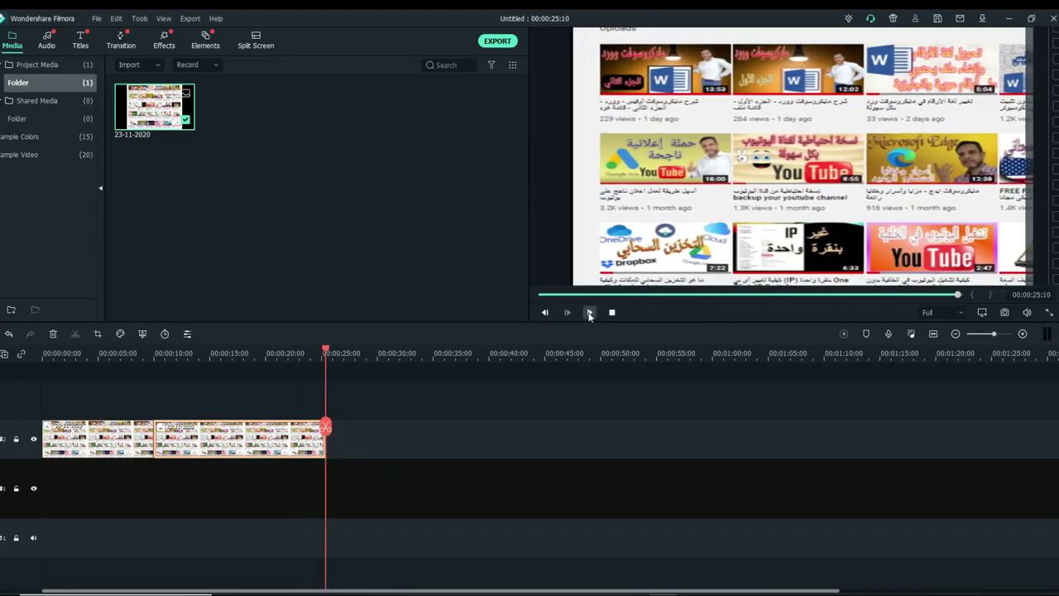
Import the video "learn with english central" and place it on the timeline directly after the image clips.
drag(327, 428, 294, 430)
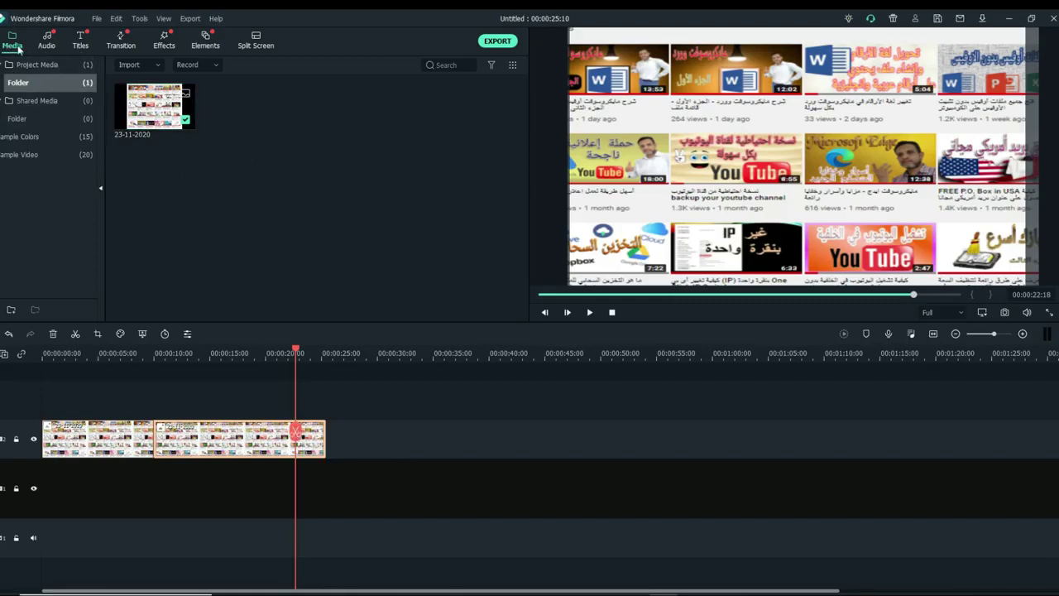
double_click(175, 153)
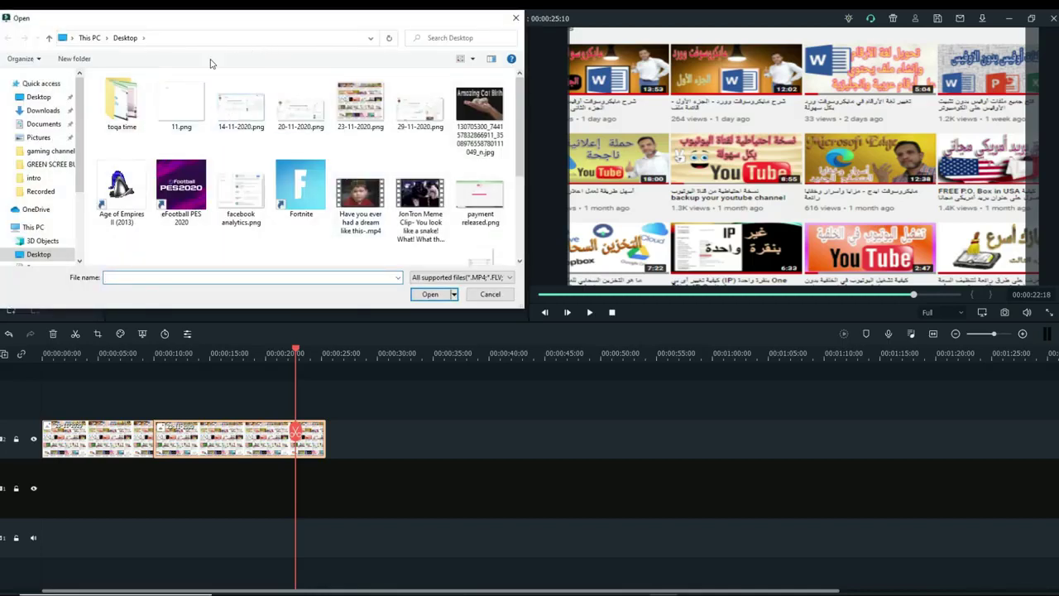
double_click(360, 198)
drag(273, 117, 363, 425)
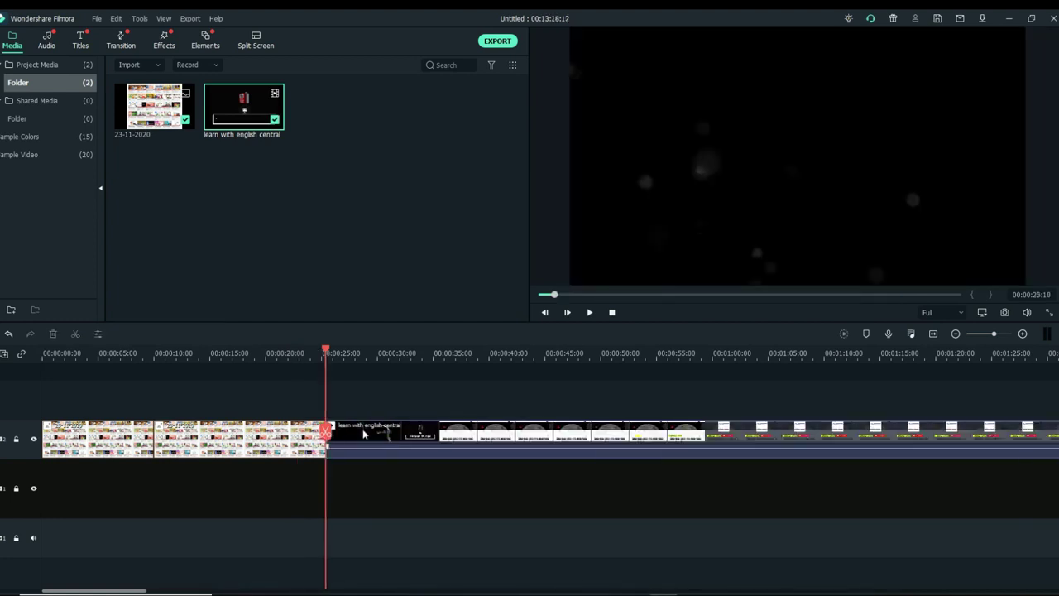
Scrub through the video clip to 00:01:16:05 and examine that frame in full screen.
click(415, 432)
drag(415, 431, 893, 464)
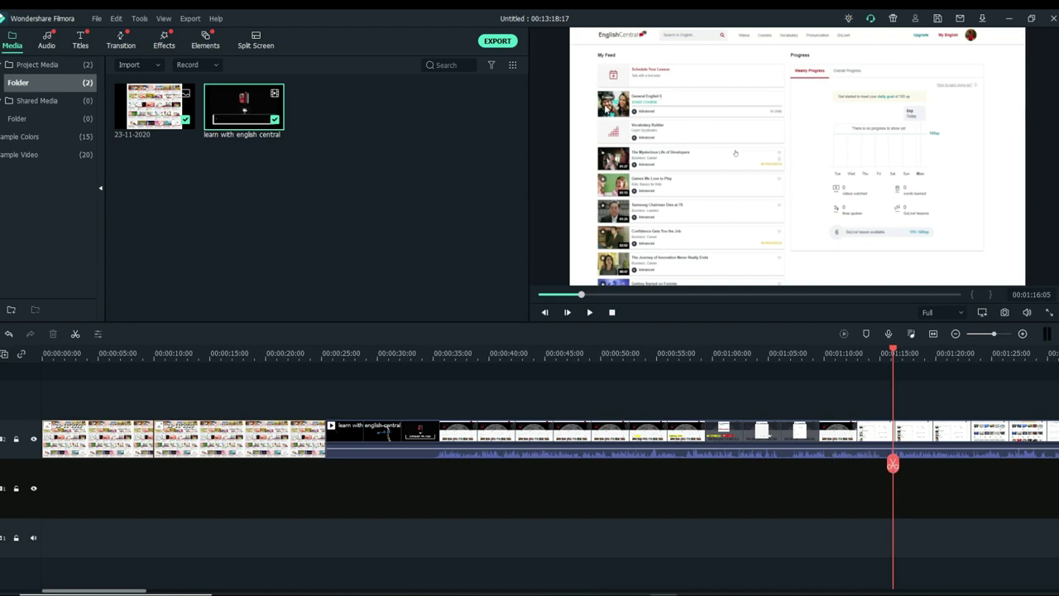
click(734, 153)
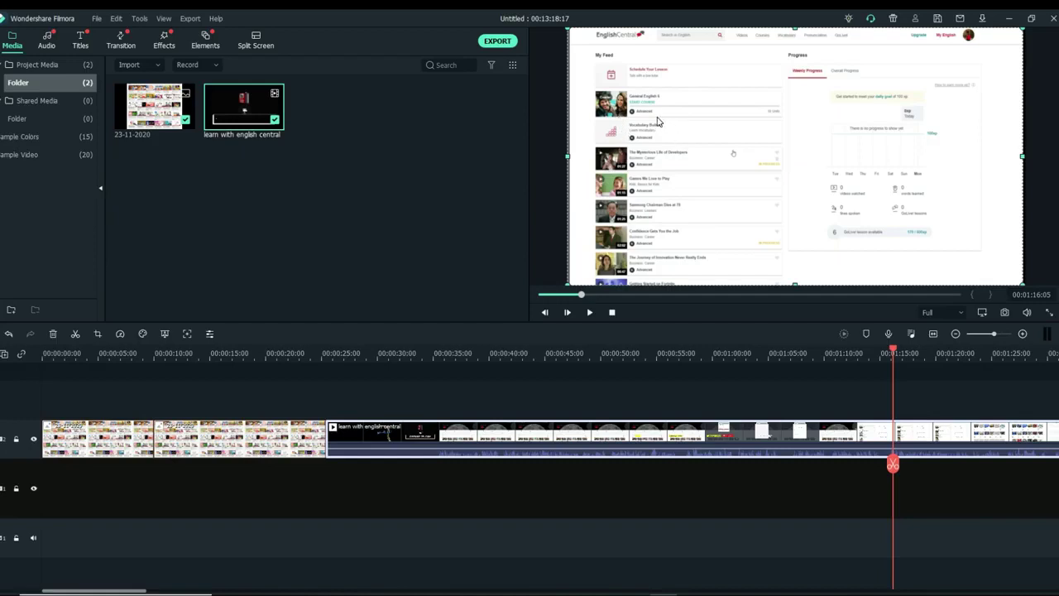
click(1047, 313)
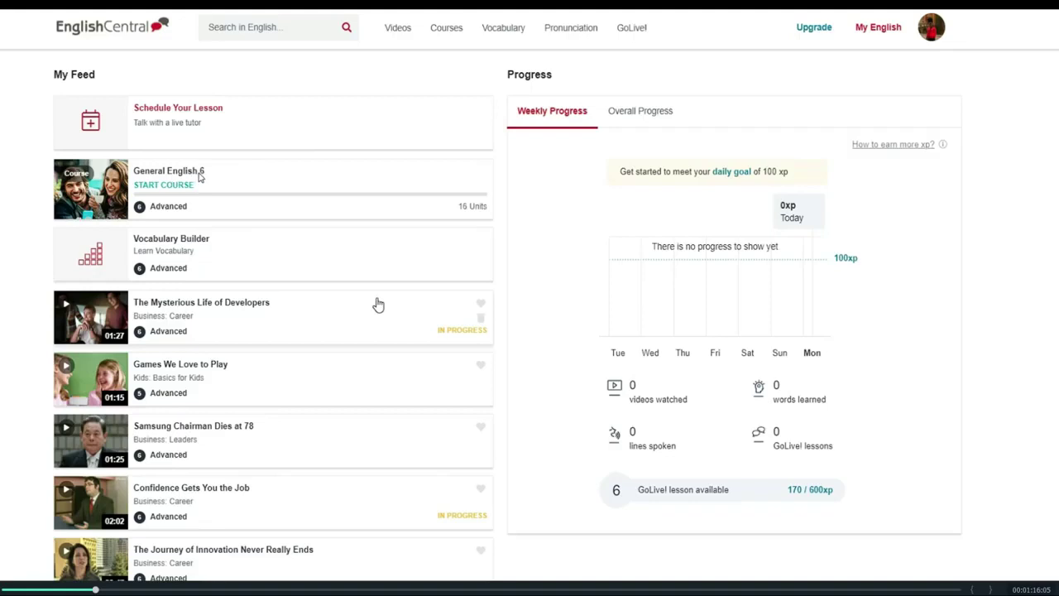
key(Escape)
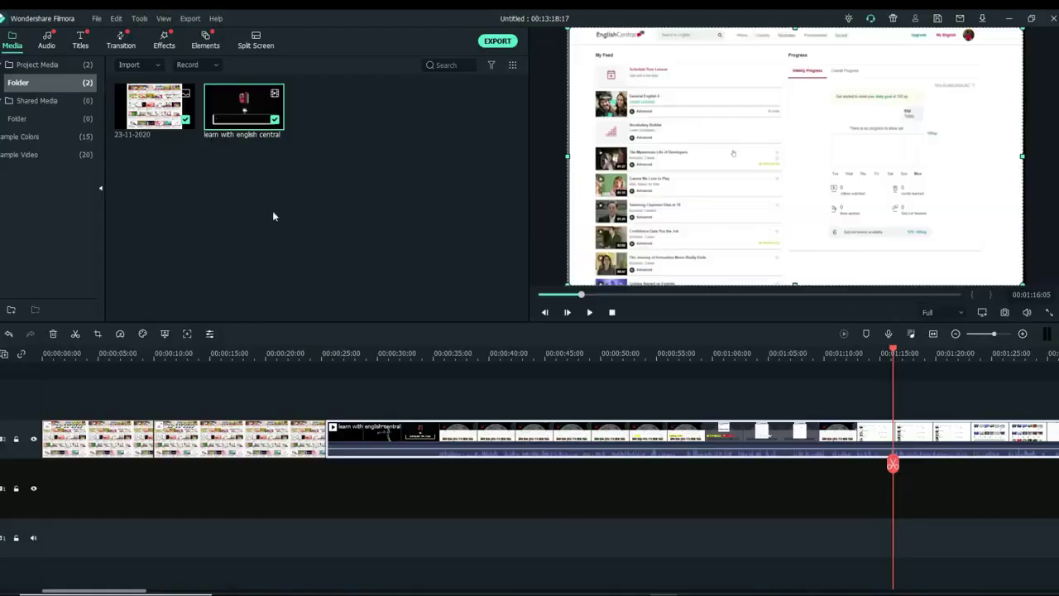
Split the video clip at 00:01:16:05 and again about four seconds further on, and select the short section between the cuts.
click(892, 464)
drag(893, 465, 944, 462)
click(905, 436)
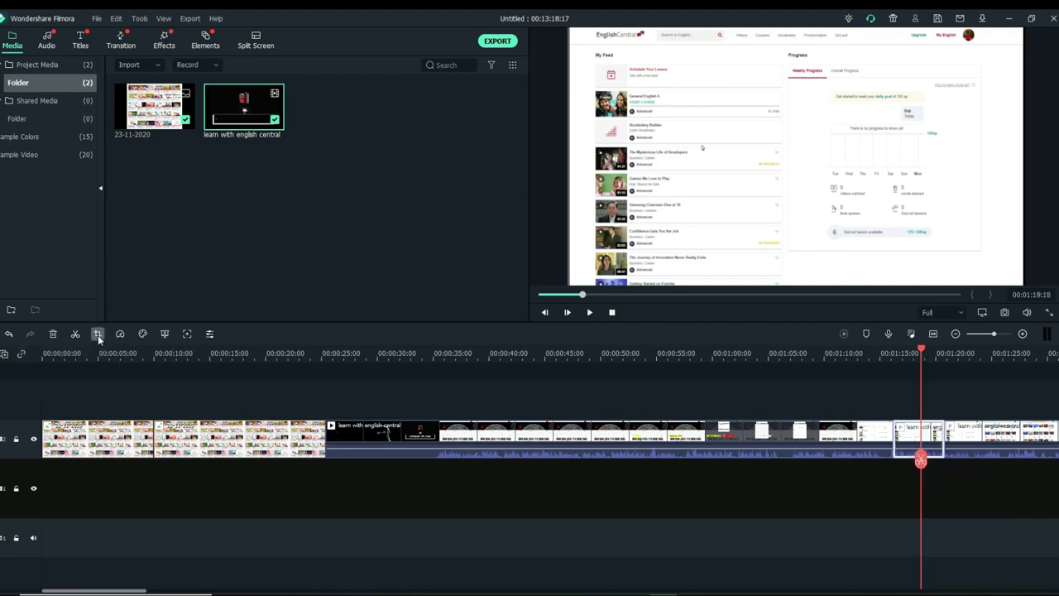
Set the short section's Pan & Zoom end frame to 819 x 461 over the upper My Feed entries, apply it and preview the zoom.
click(97, 333)
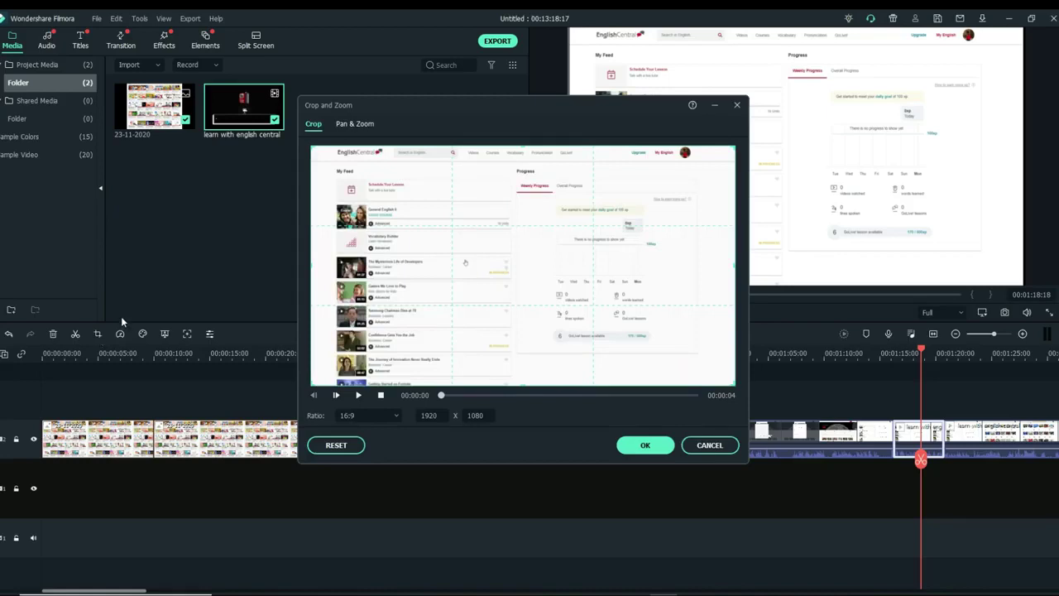
click(355, 122)
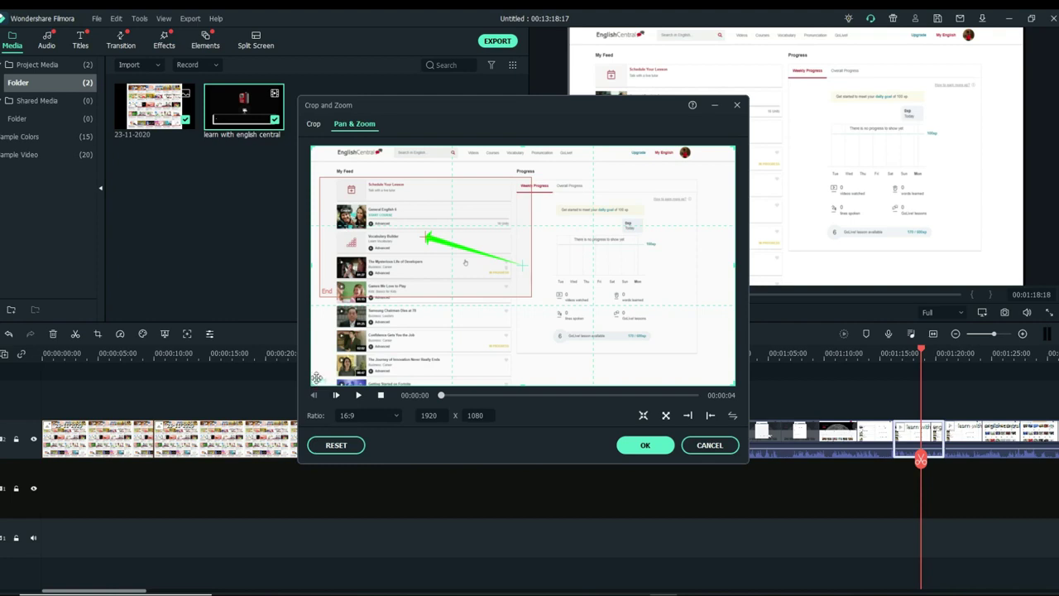
click(354, 197)
drag(354, 197, 332, 181)
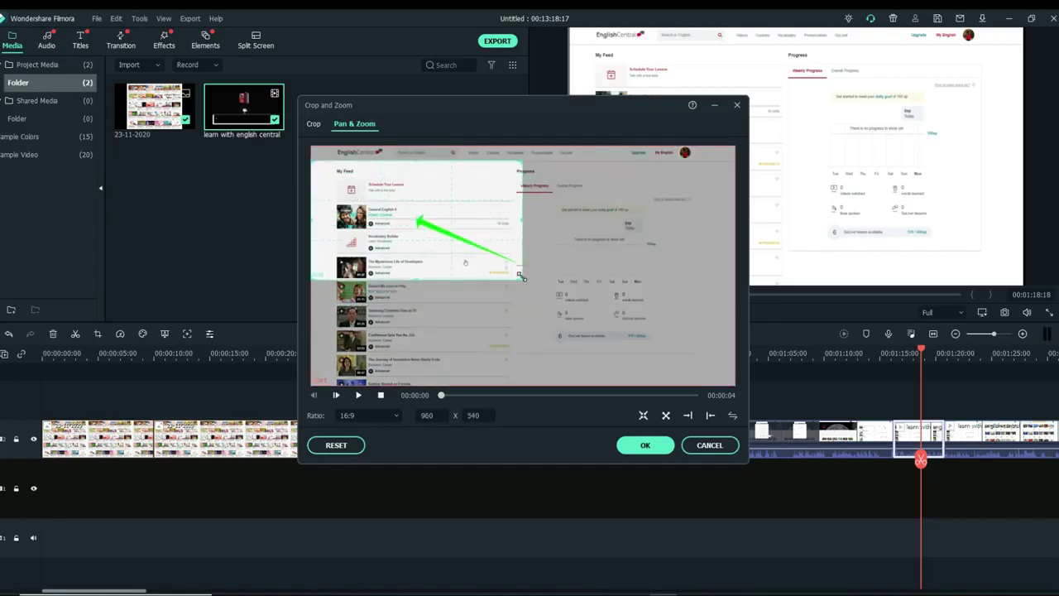
drag(521, 278, 492, 268)
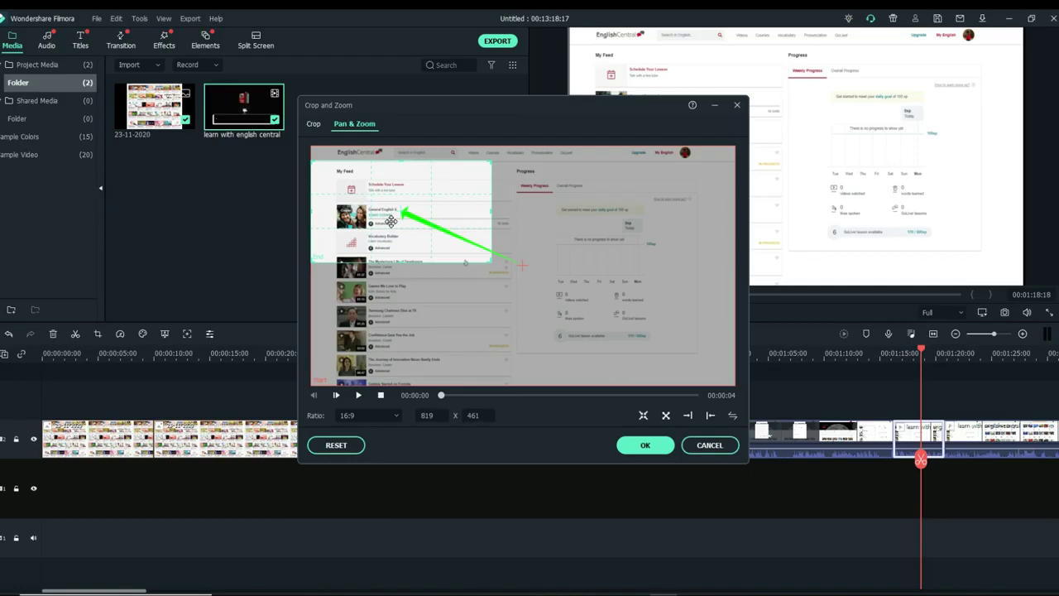
click(645, 445)
click(589, 313)
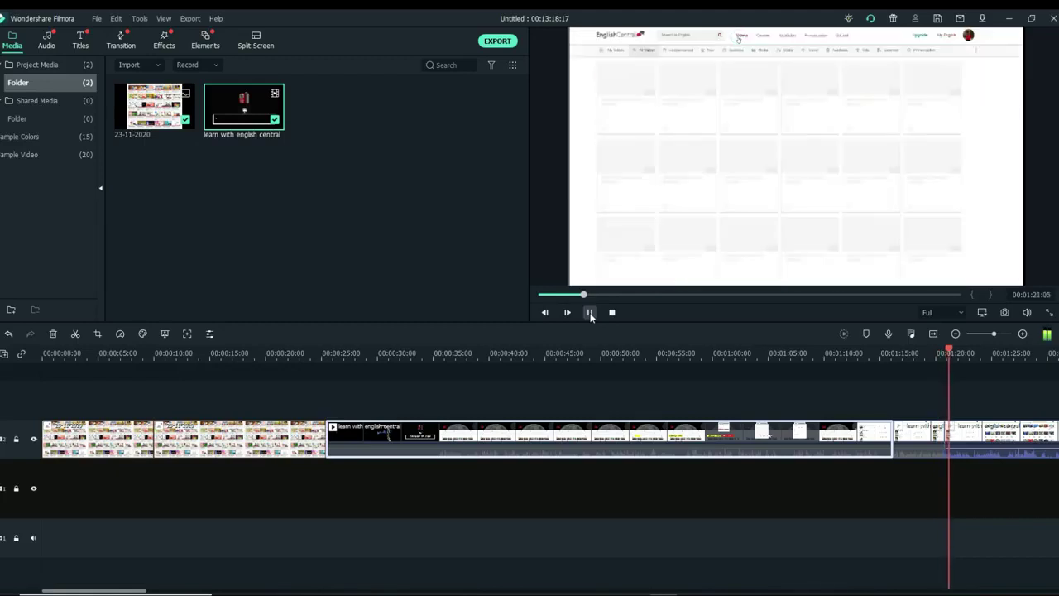
click(590, 312)
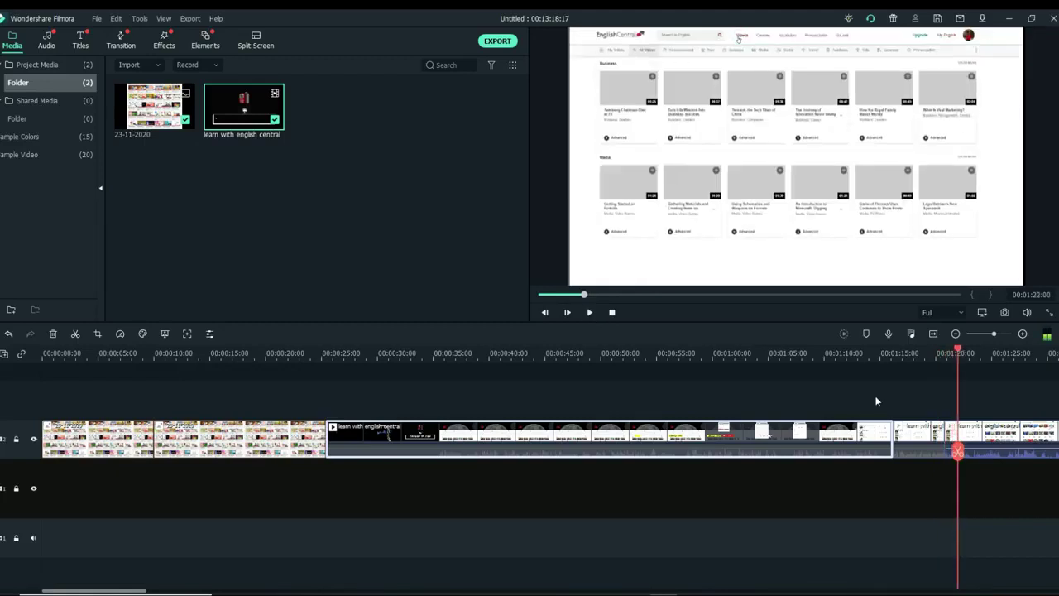
Split the following part of the video to isolate a section of about four seconds, and select that section at 00:01:23:06.
right_click(995, 439)
click(969, 338)
mouse_move(960, 451)
mouse_down()
mouse_move(909, 448)
mouse_move(995, 441)
mouse_move(969, 440)
mouse_up()
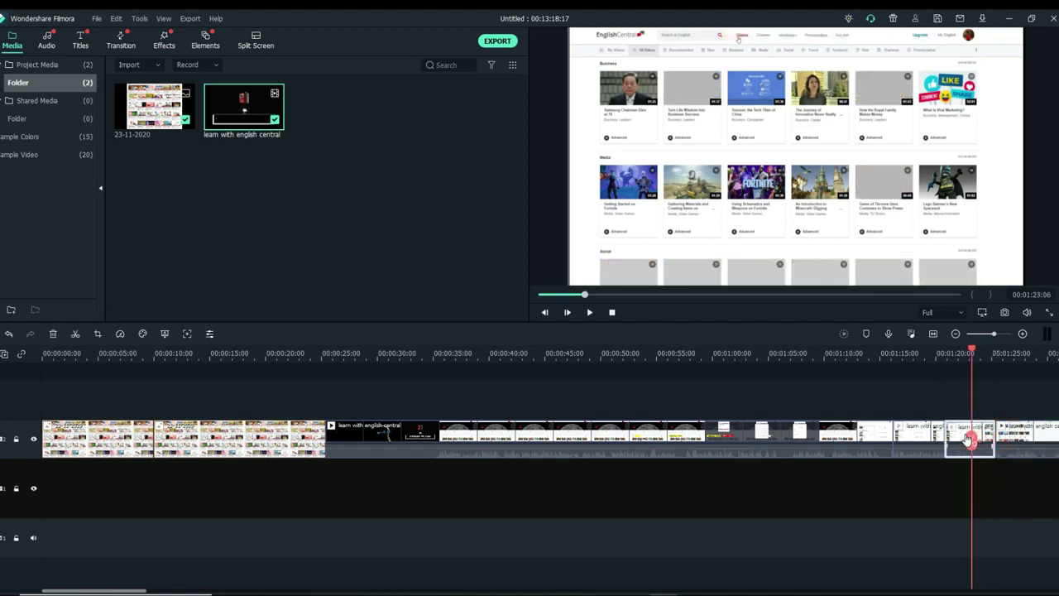
Reverse this section's Pan & Zoom, move its 960 x 540 start frame over the upper My Feed entries, apply it and play both sections.
click(98, 334)
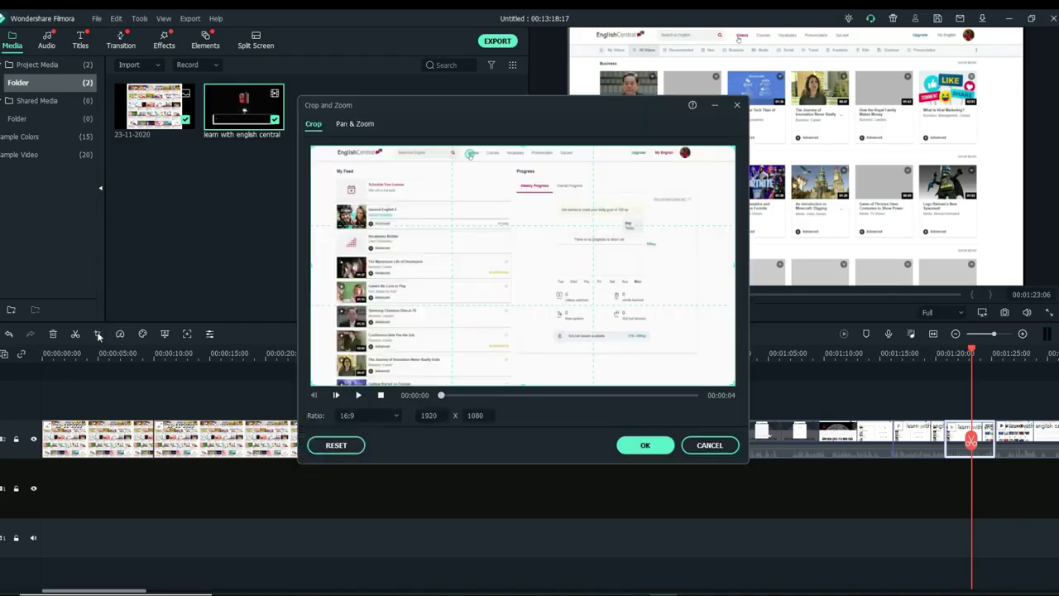
click(355, 123)
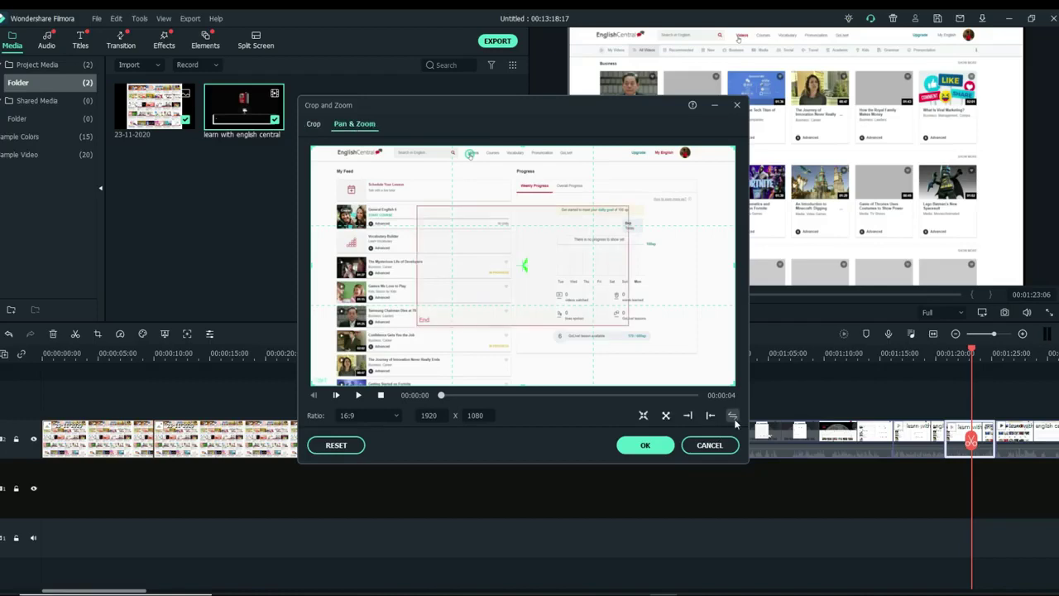
click(732, 415)
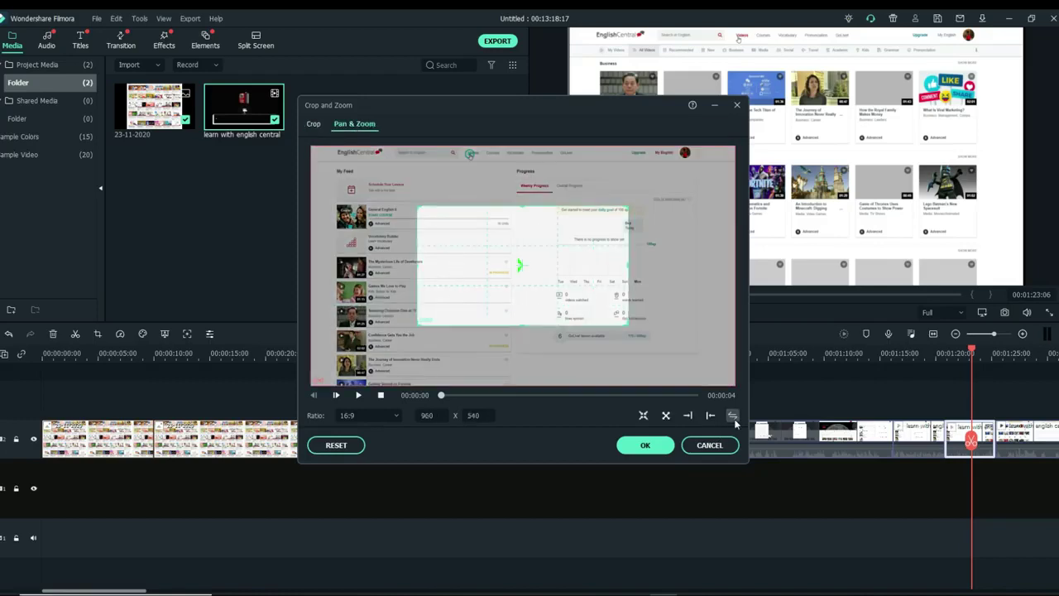
click(486, 226)
drag(484, 232, 380, 186)
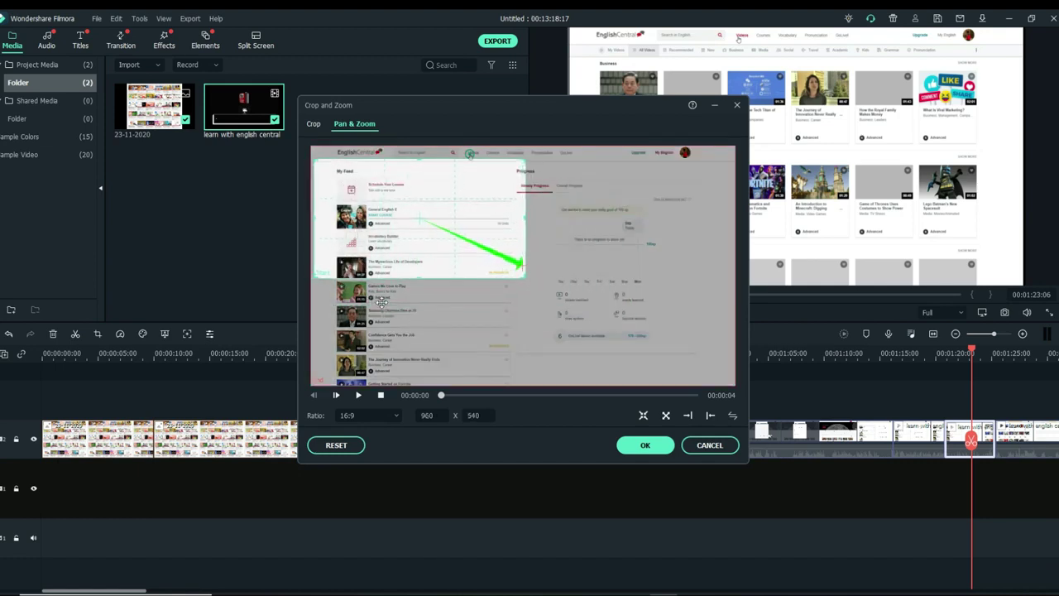
click(649, 445)
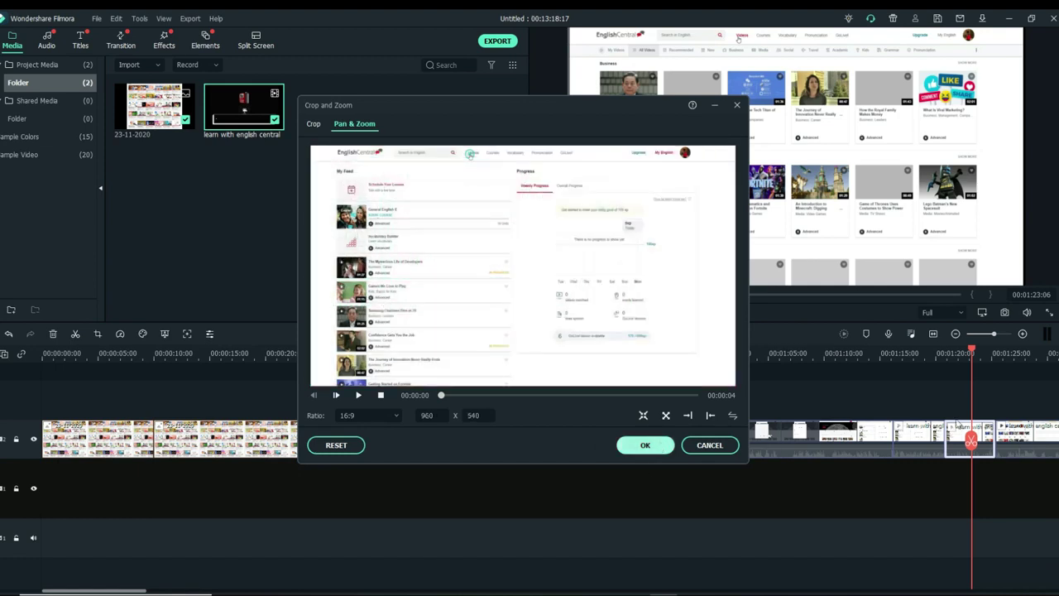
click(590, 311)
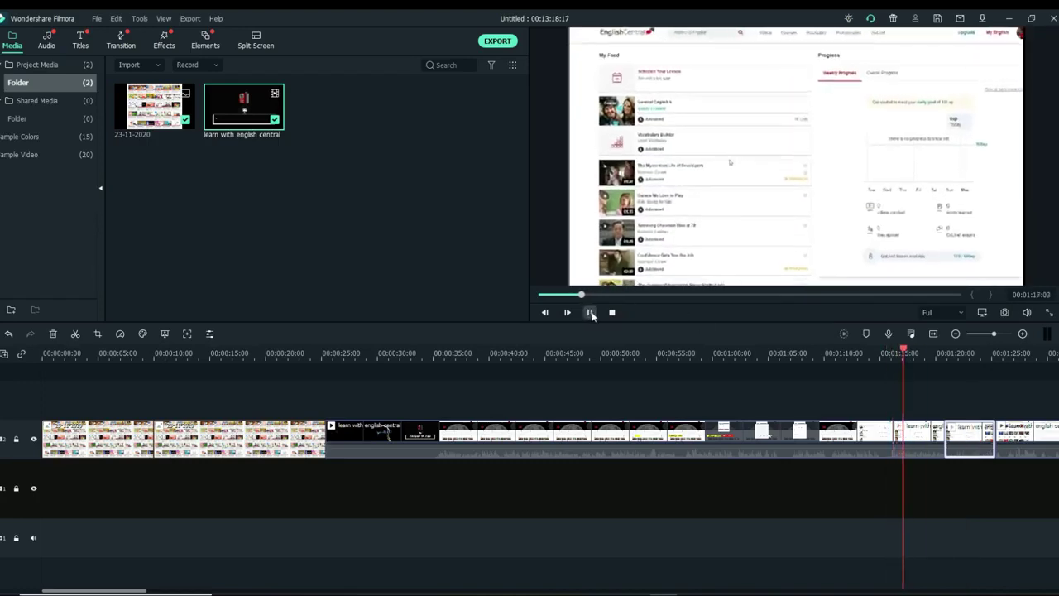